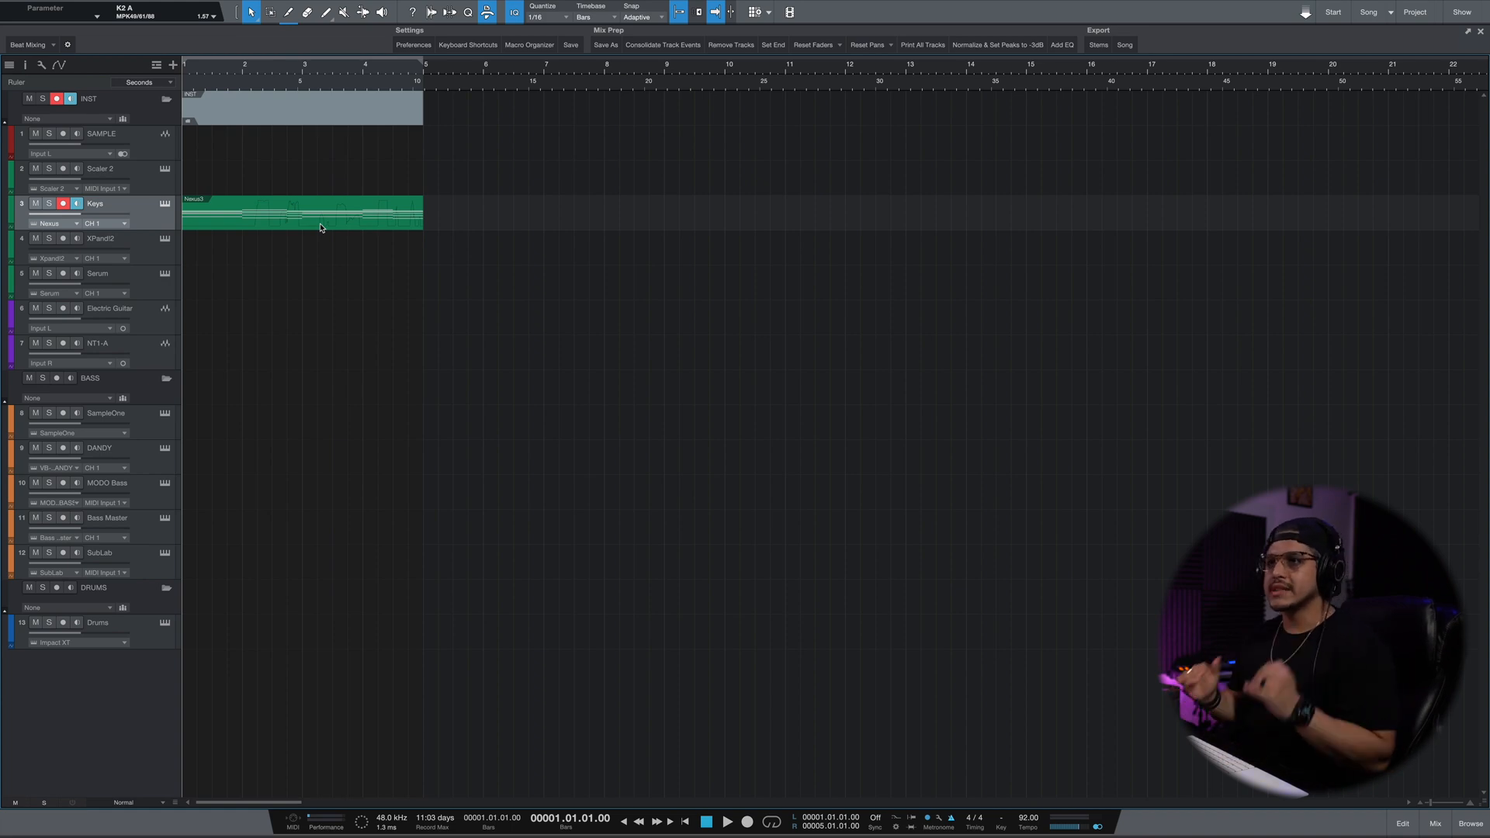
Replace the Keys track's instrument with Arturia's Stage-73 V and play the existing part through it.
key("F5")
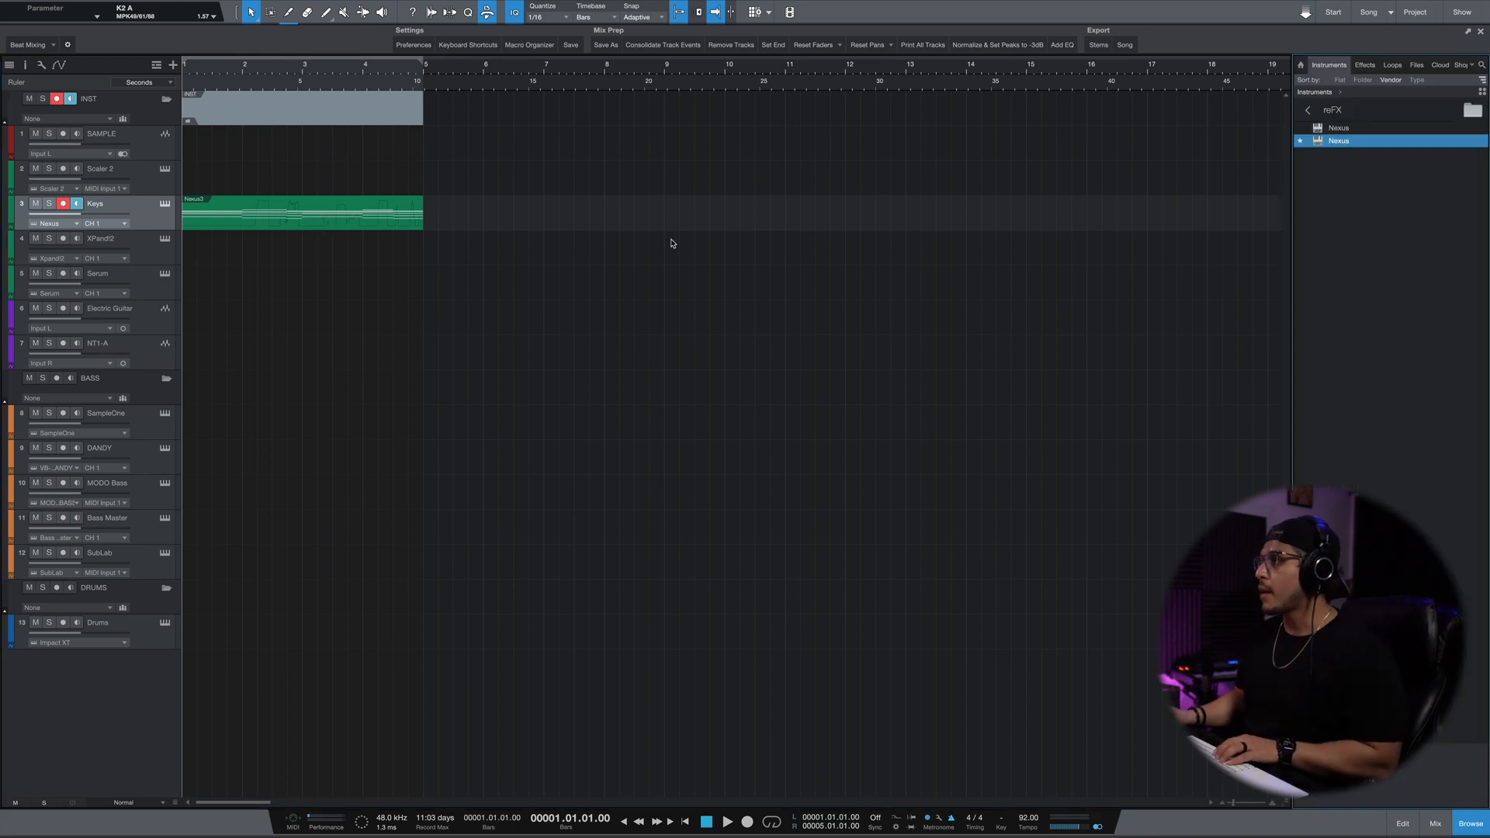
left_click(1309, 108)
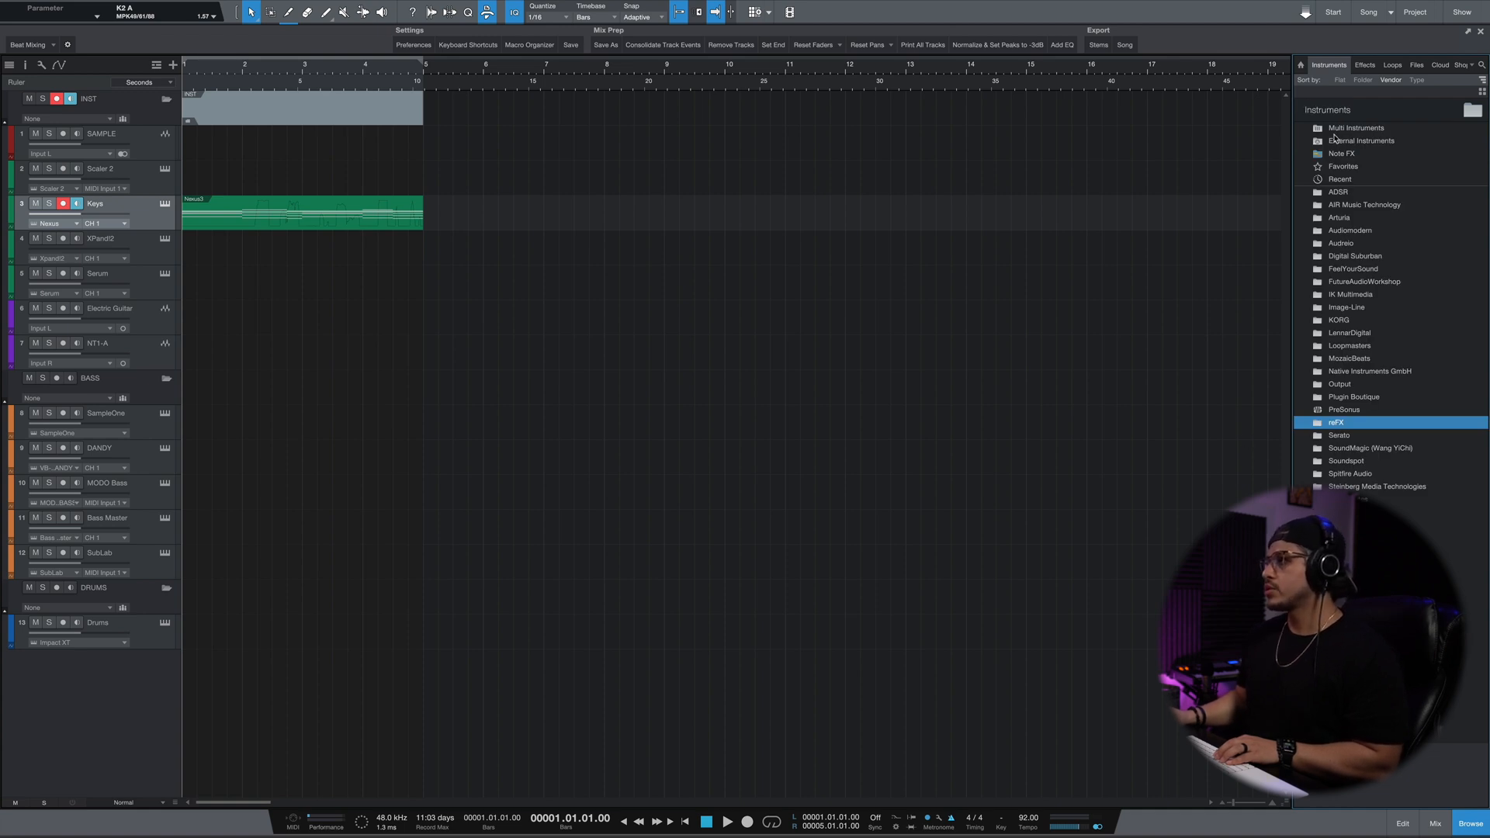
double_click(1351, 220)
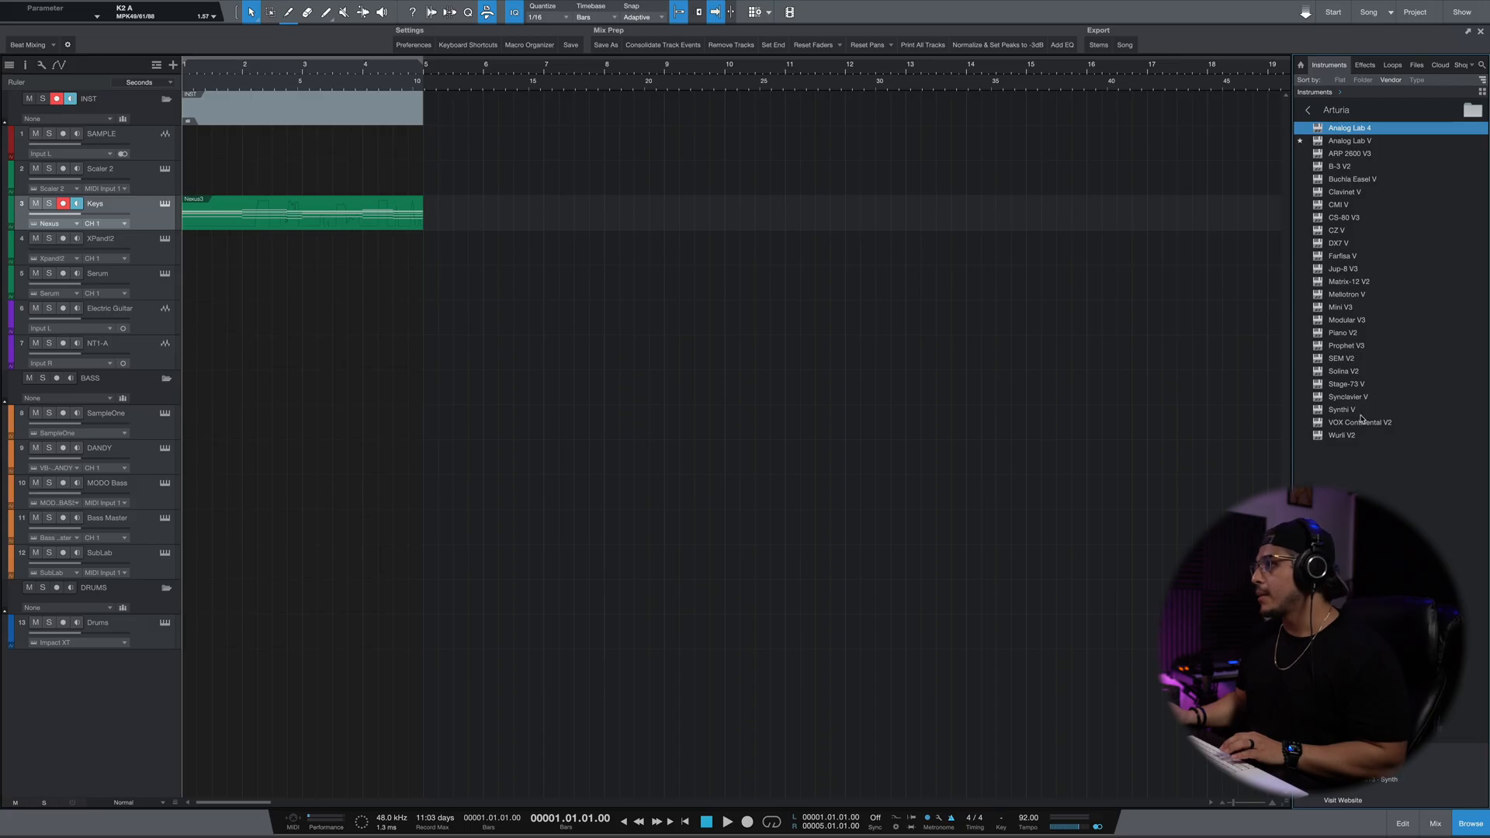
left_click_drag(1350, 390, 106, 217)
key("Return")
key("space")
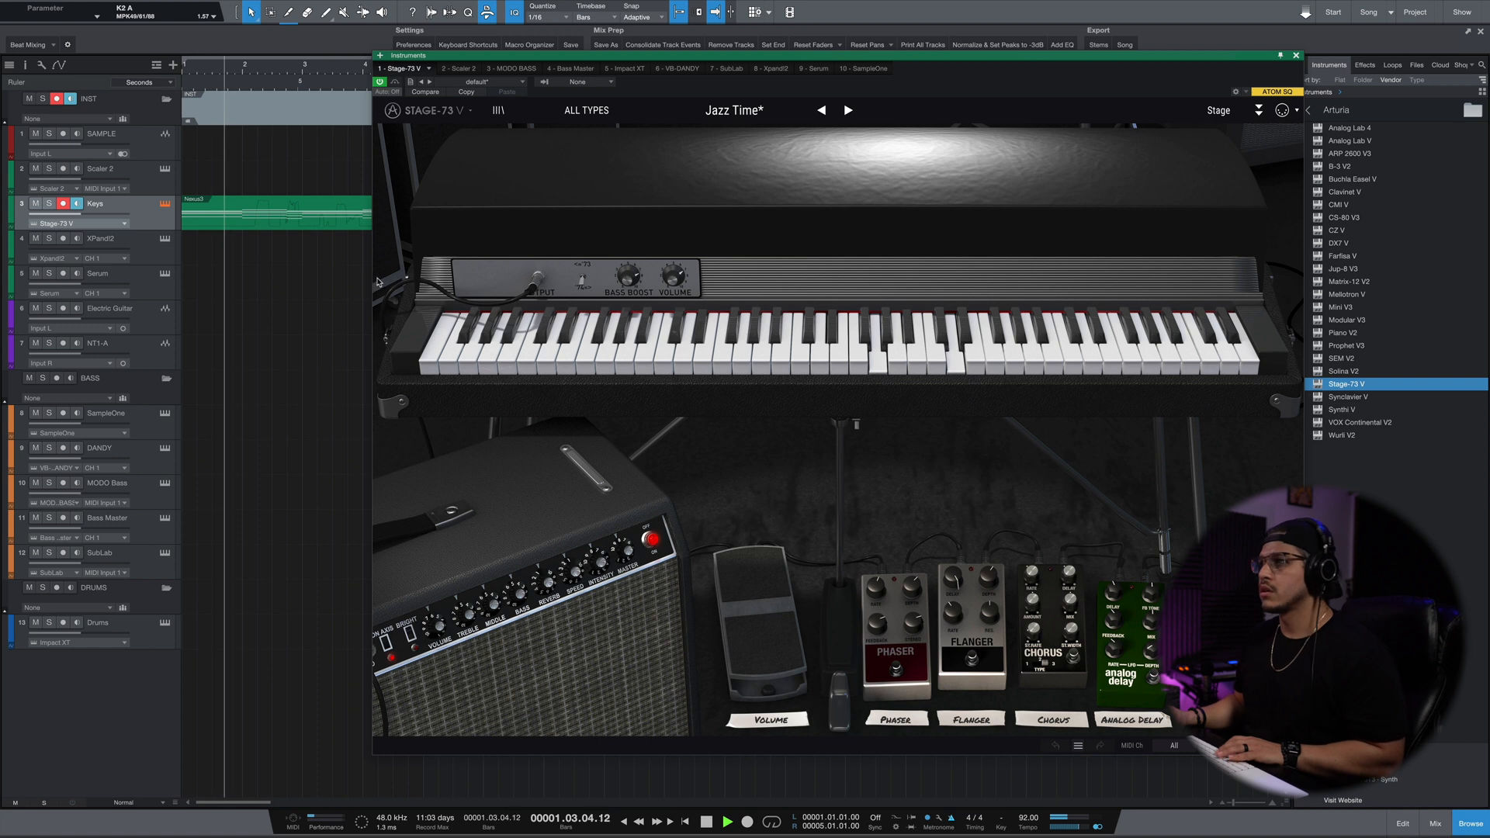
key("space")
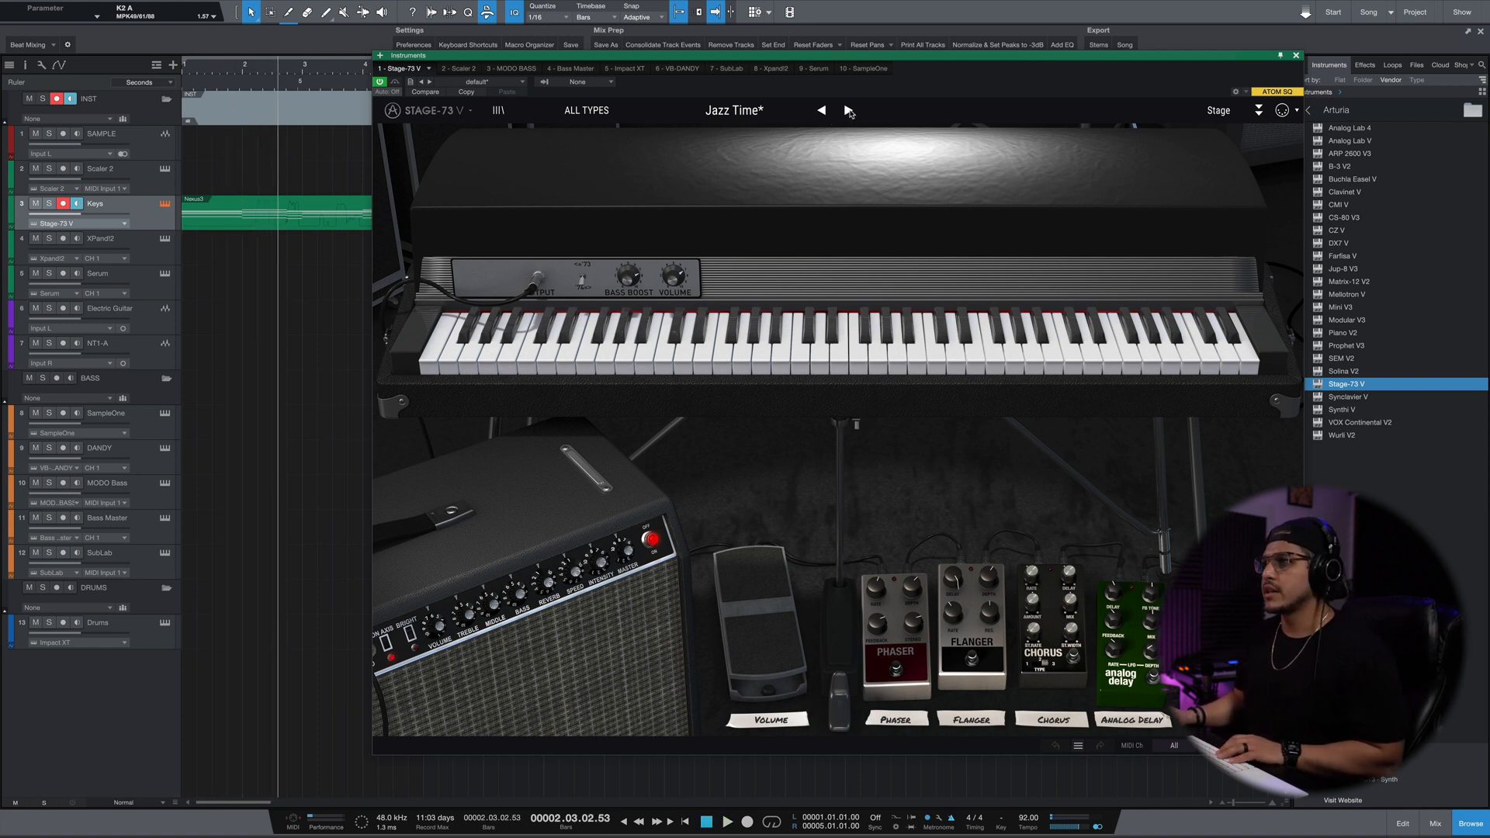
Audition successive Stage-73 V presets against the Keys part, from Smooth Jazz through 80 Spirit and Arp Me to Awake.
key("space")
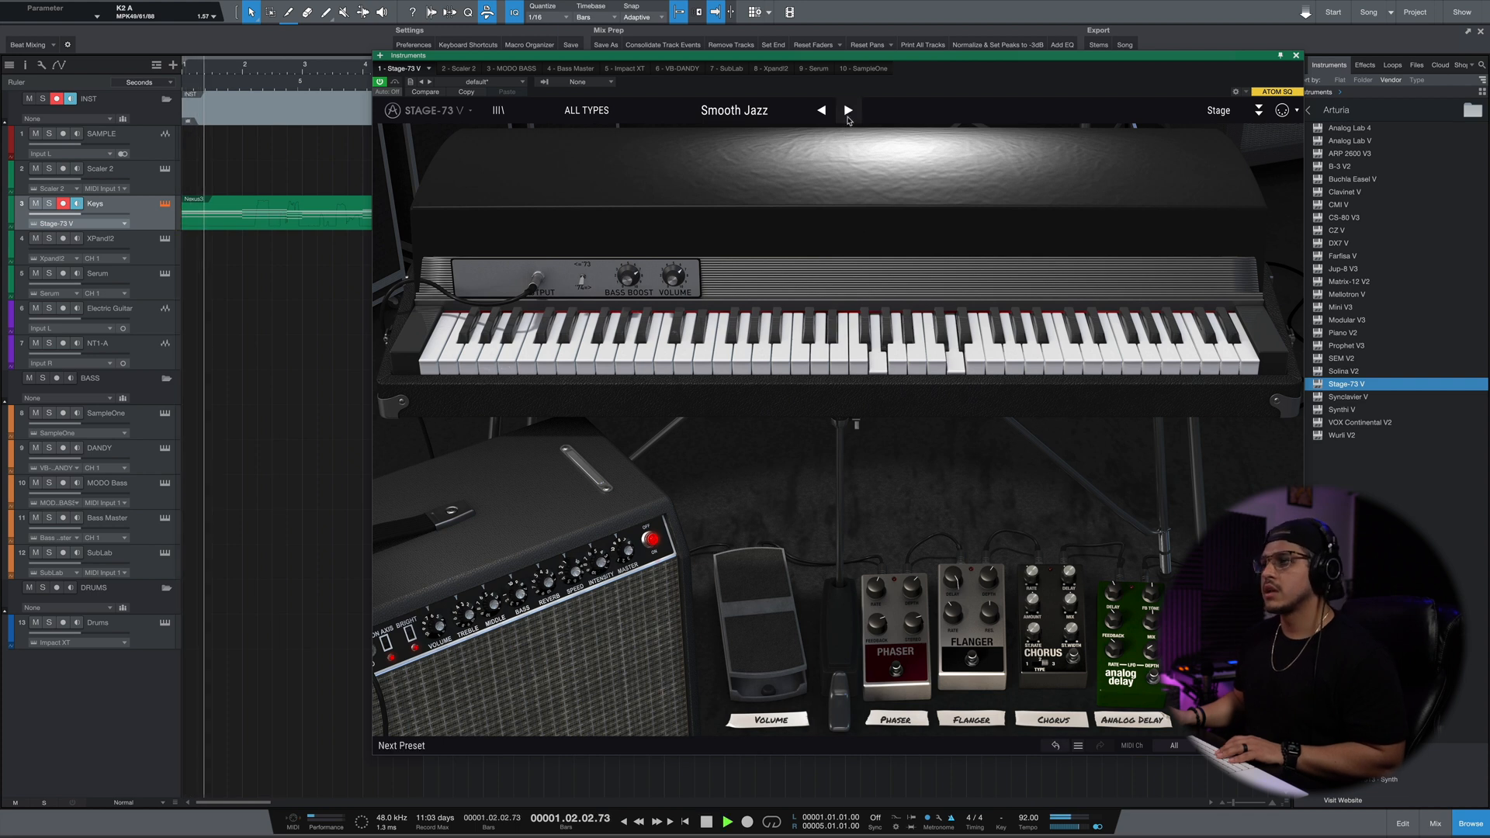
left_click(847, 114)
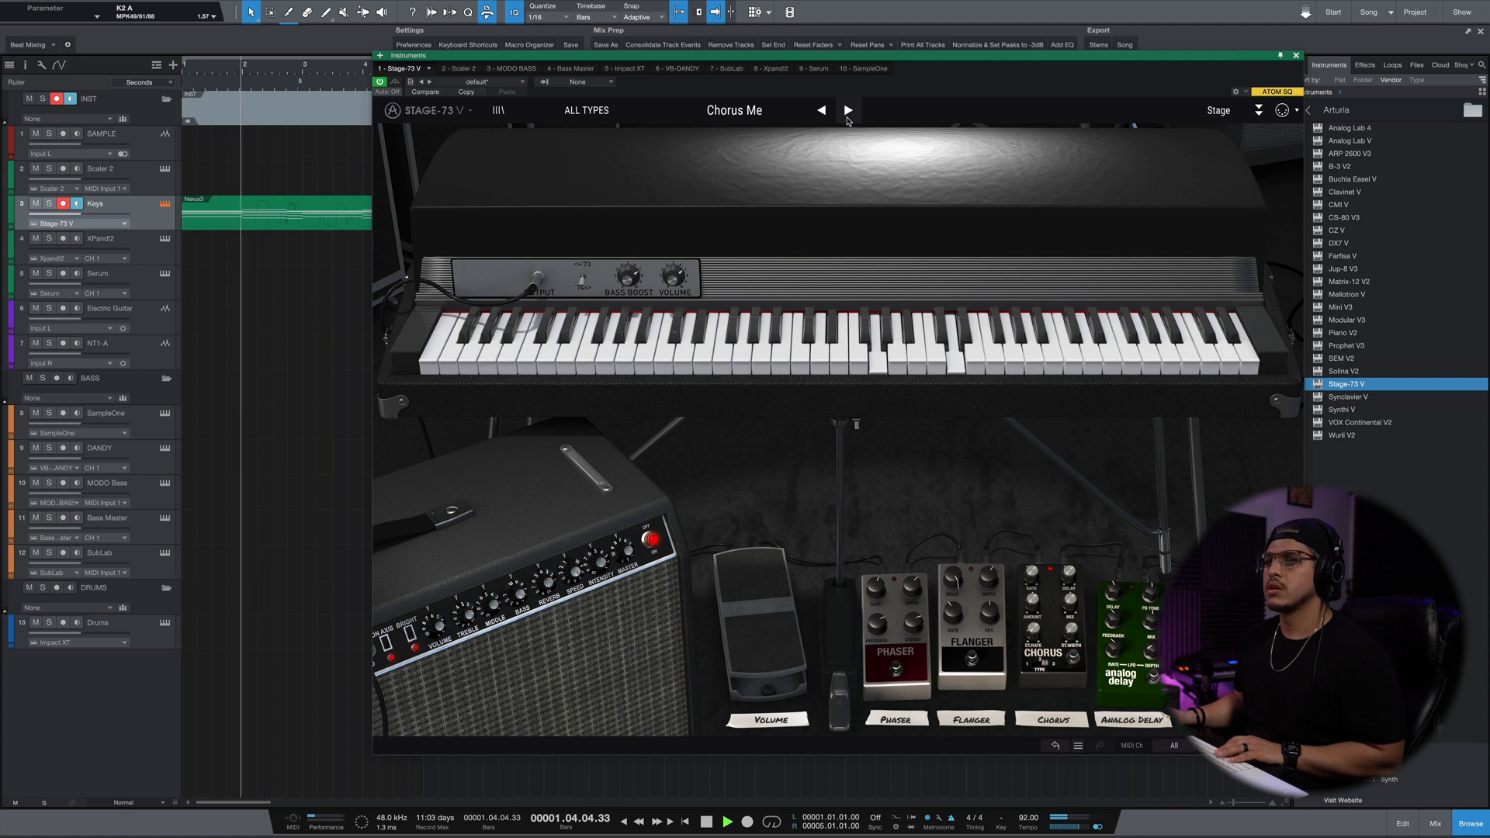
left_click(848, 117)
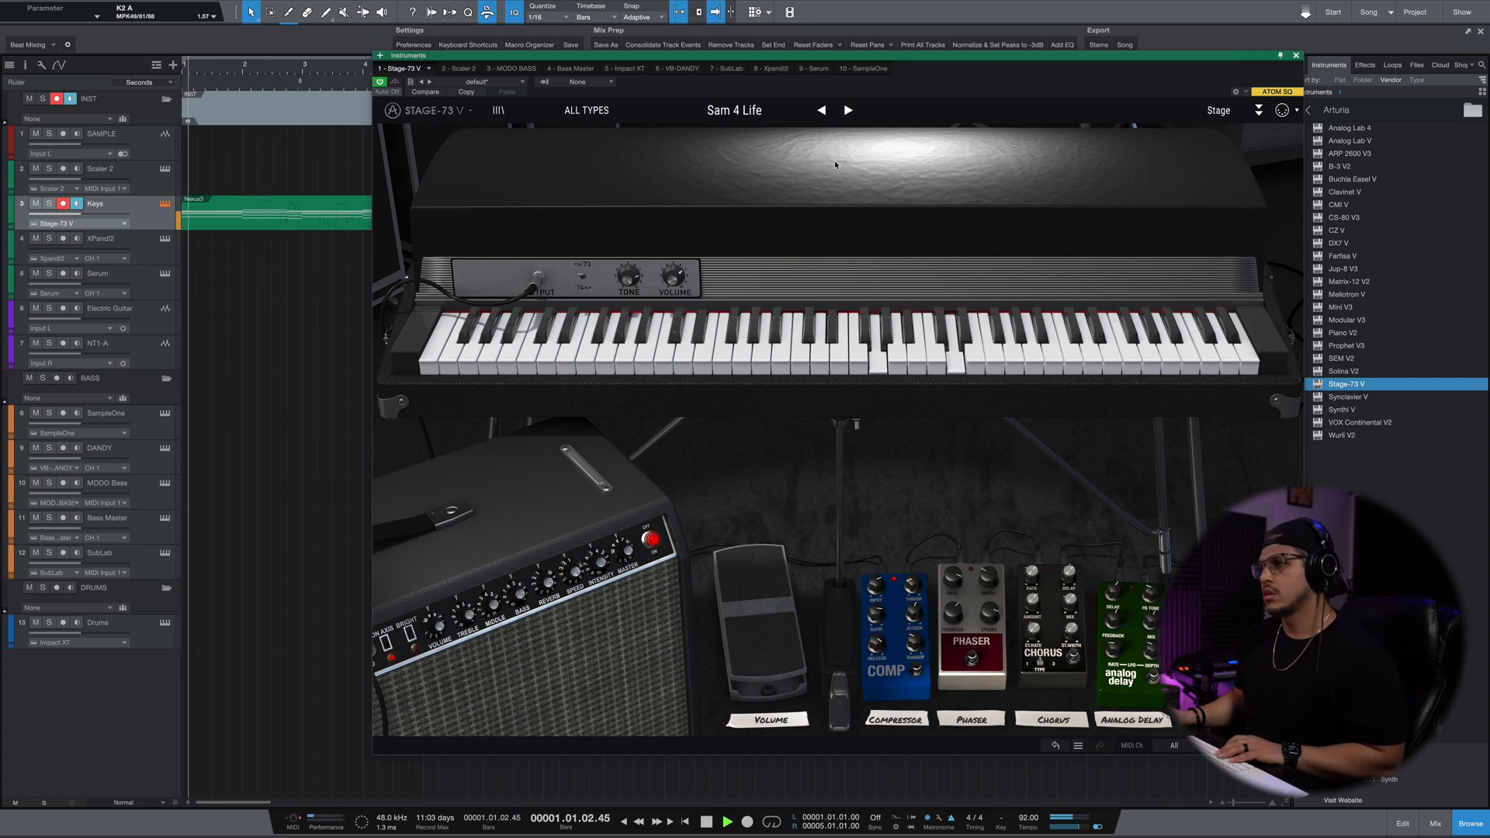
left_click(846, 115)
key("space")
left_click(848, 113)
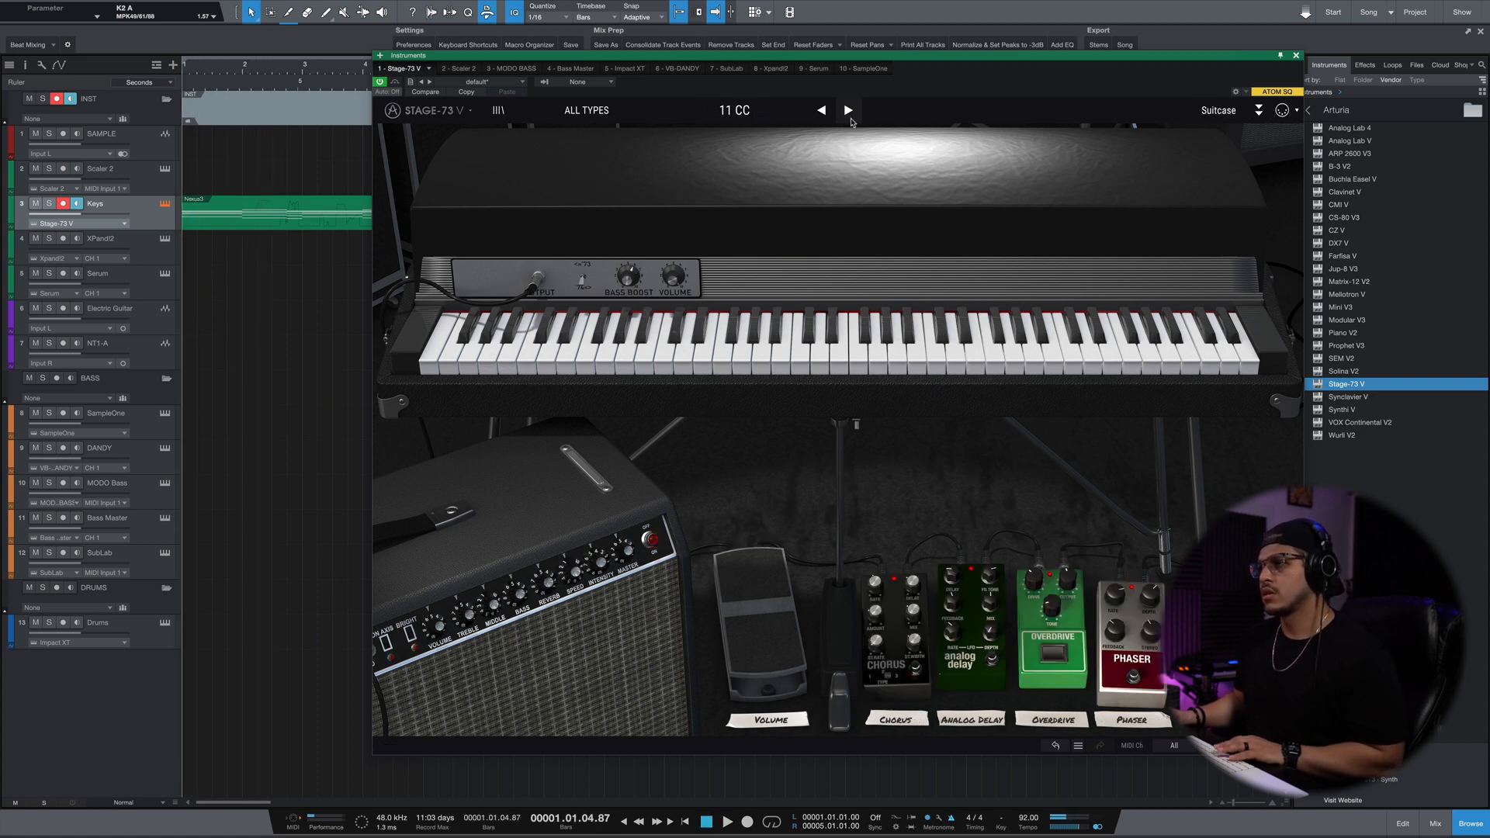
left_click(849, 114)
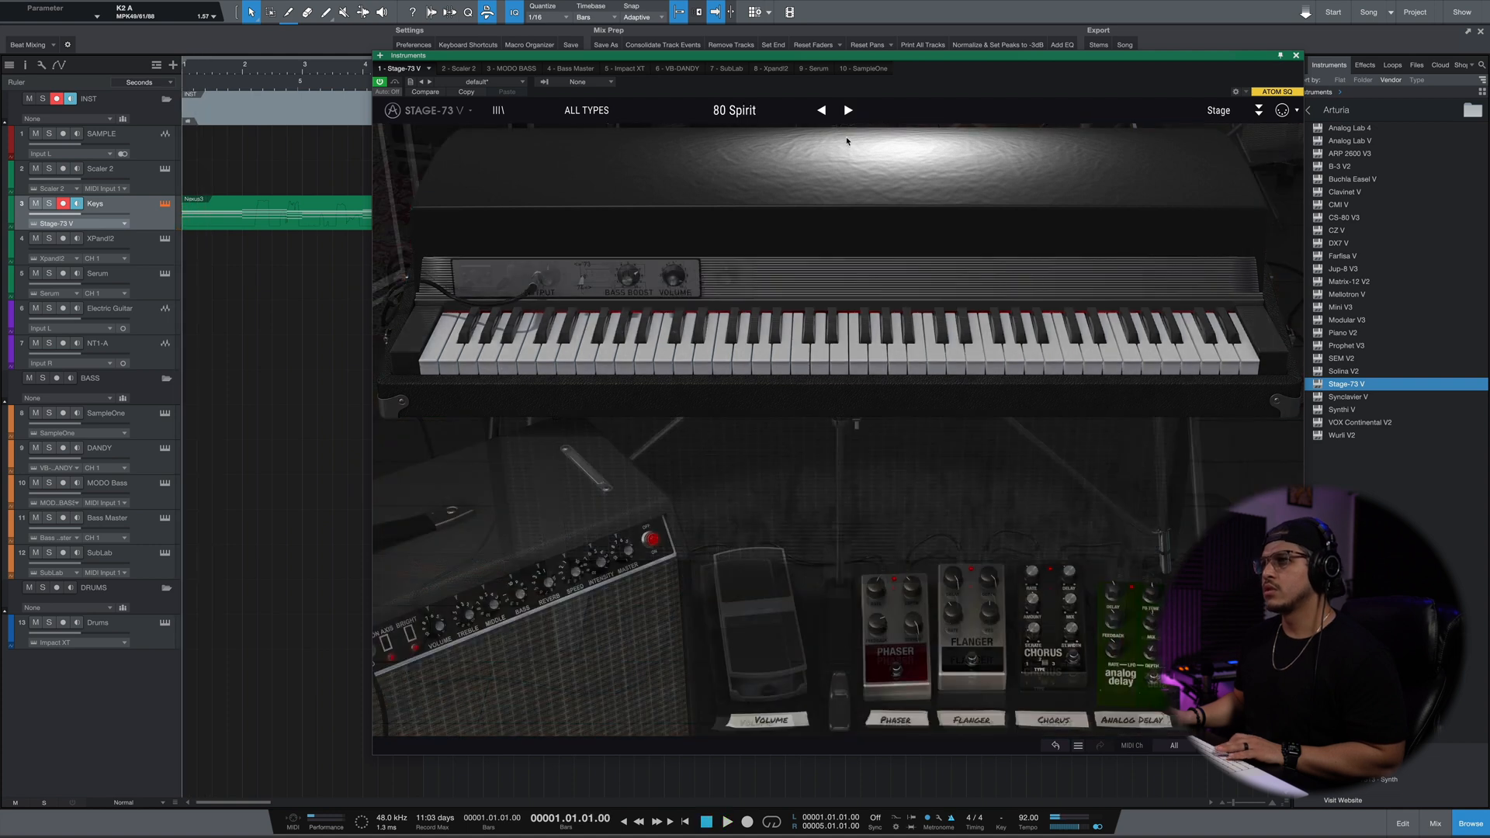
key("space")
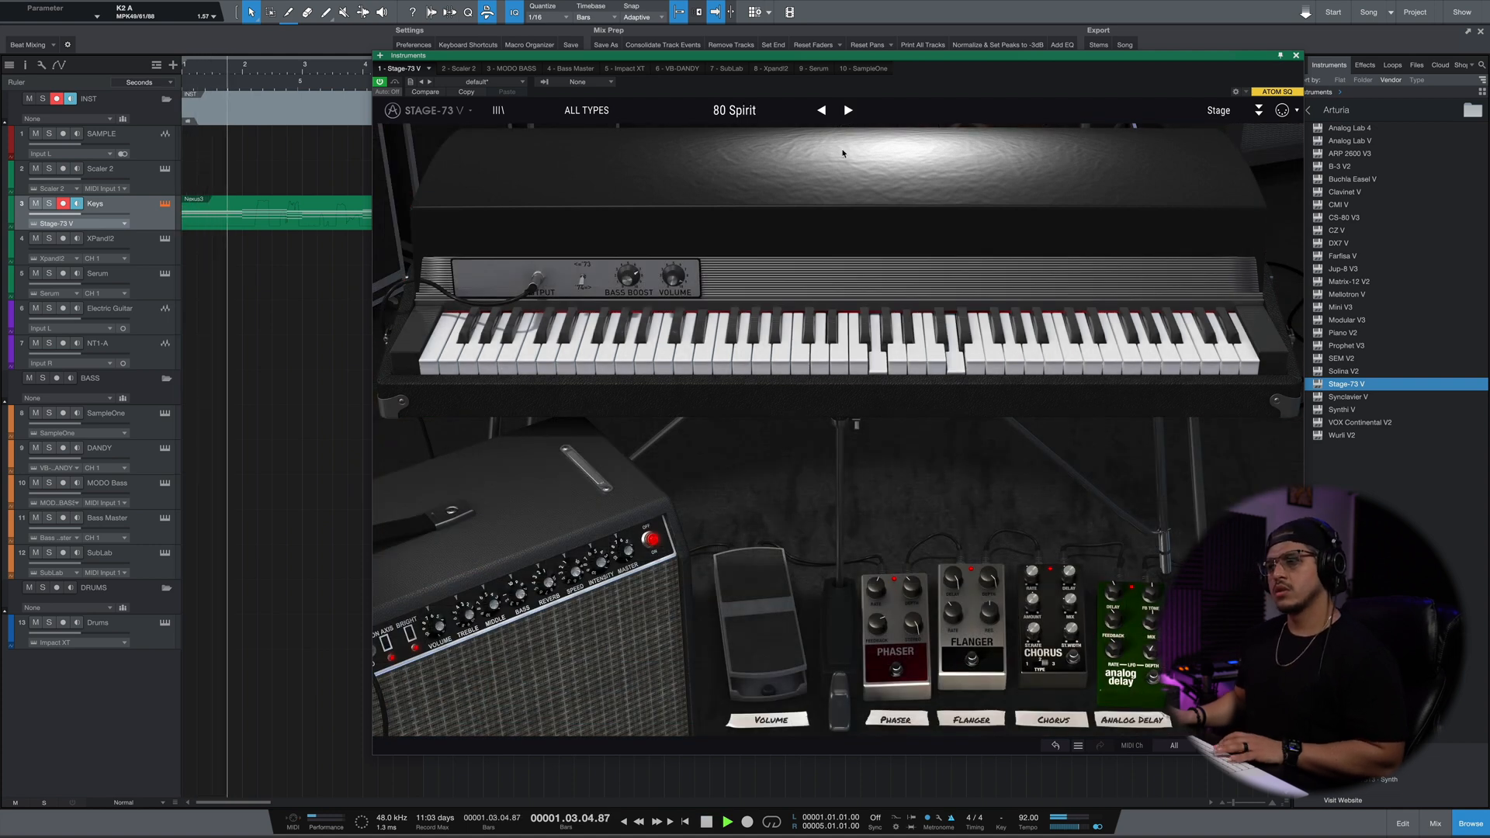
key("space")
left_click(849, 113)
left_click(849, 113)
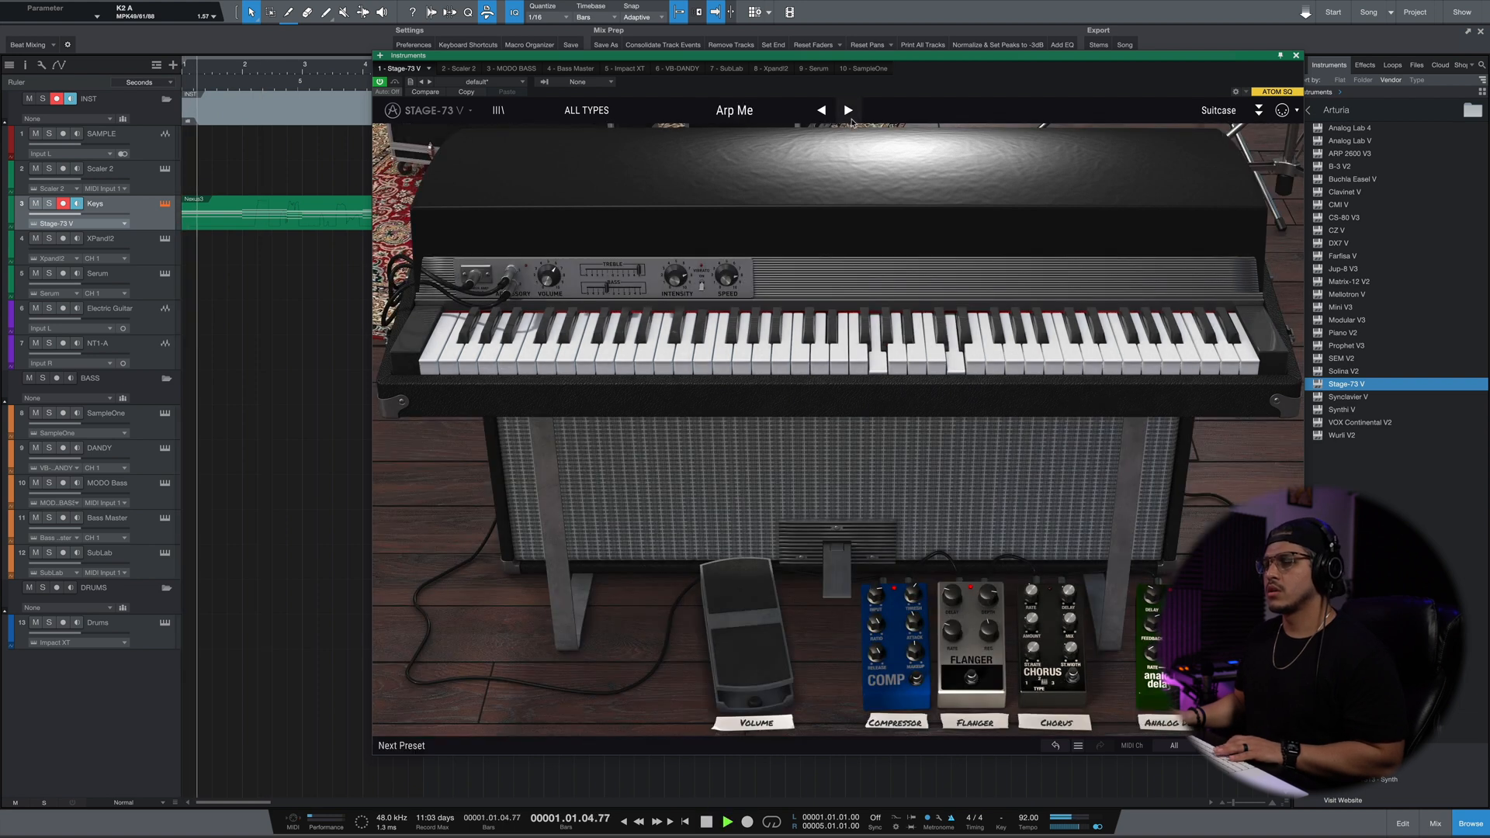
left_click(851, 120)
left_click(850, 120)
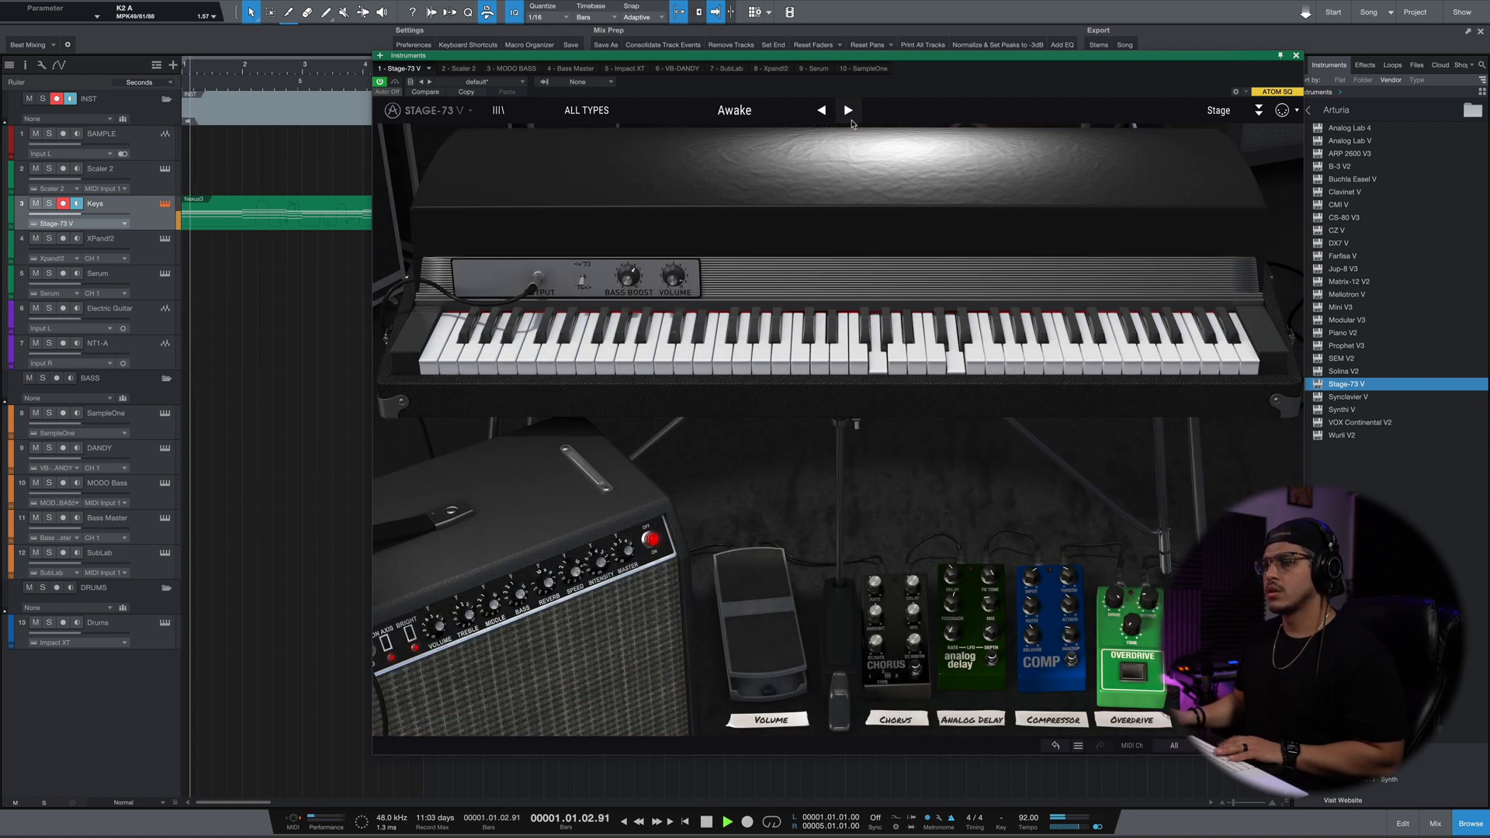
Load the Jazz Time preset in Stage-73 V, play the Keys part and adjust the Chorus pedal.
left_click(735, 111)
left_click(702, 99)
key("space")
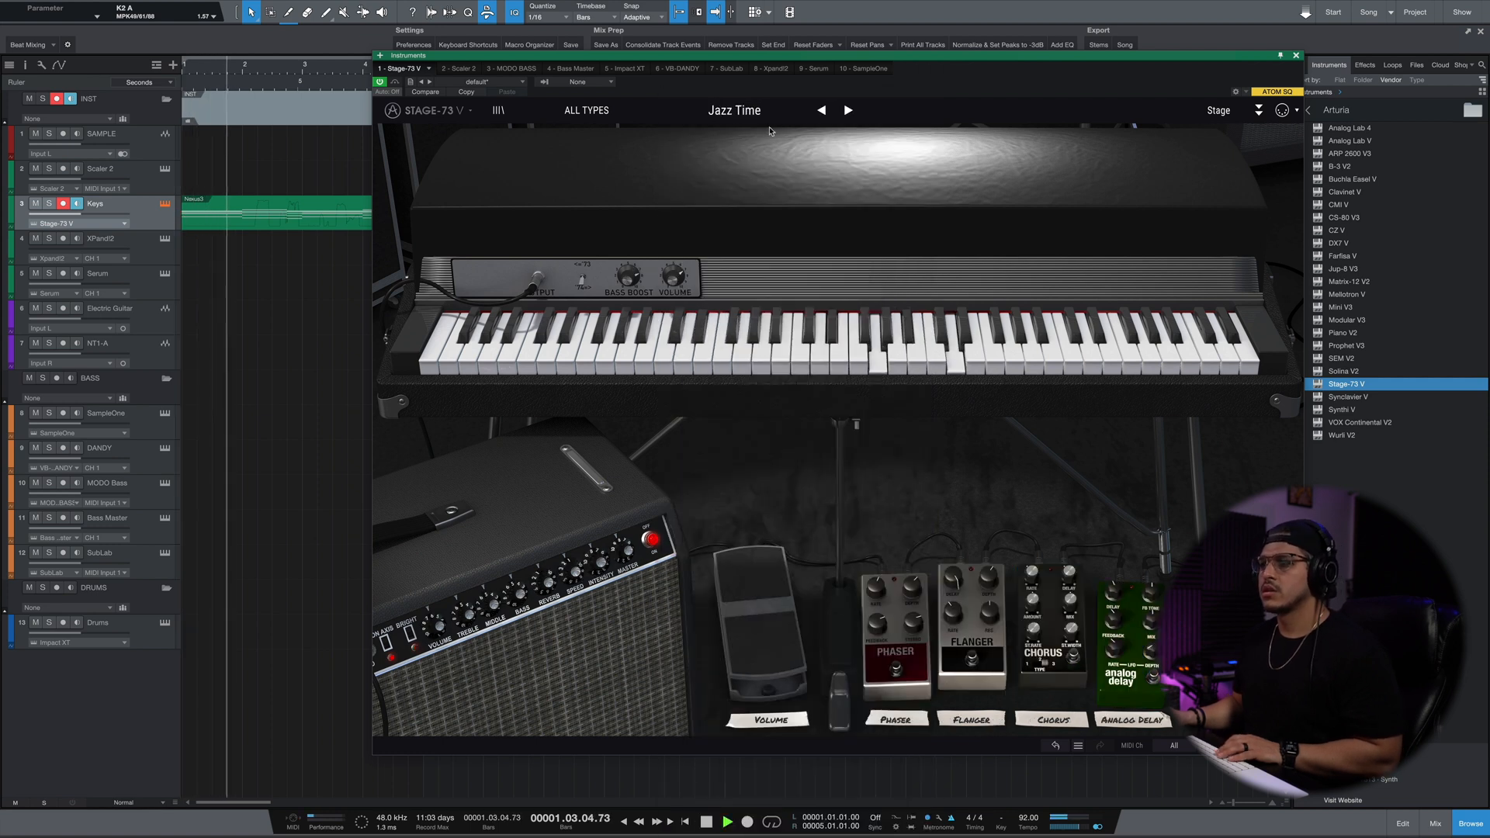
left_click(1073, 659)
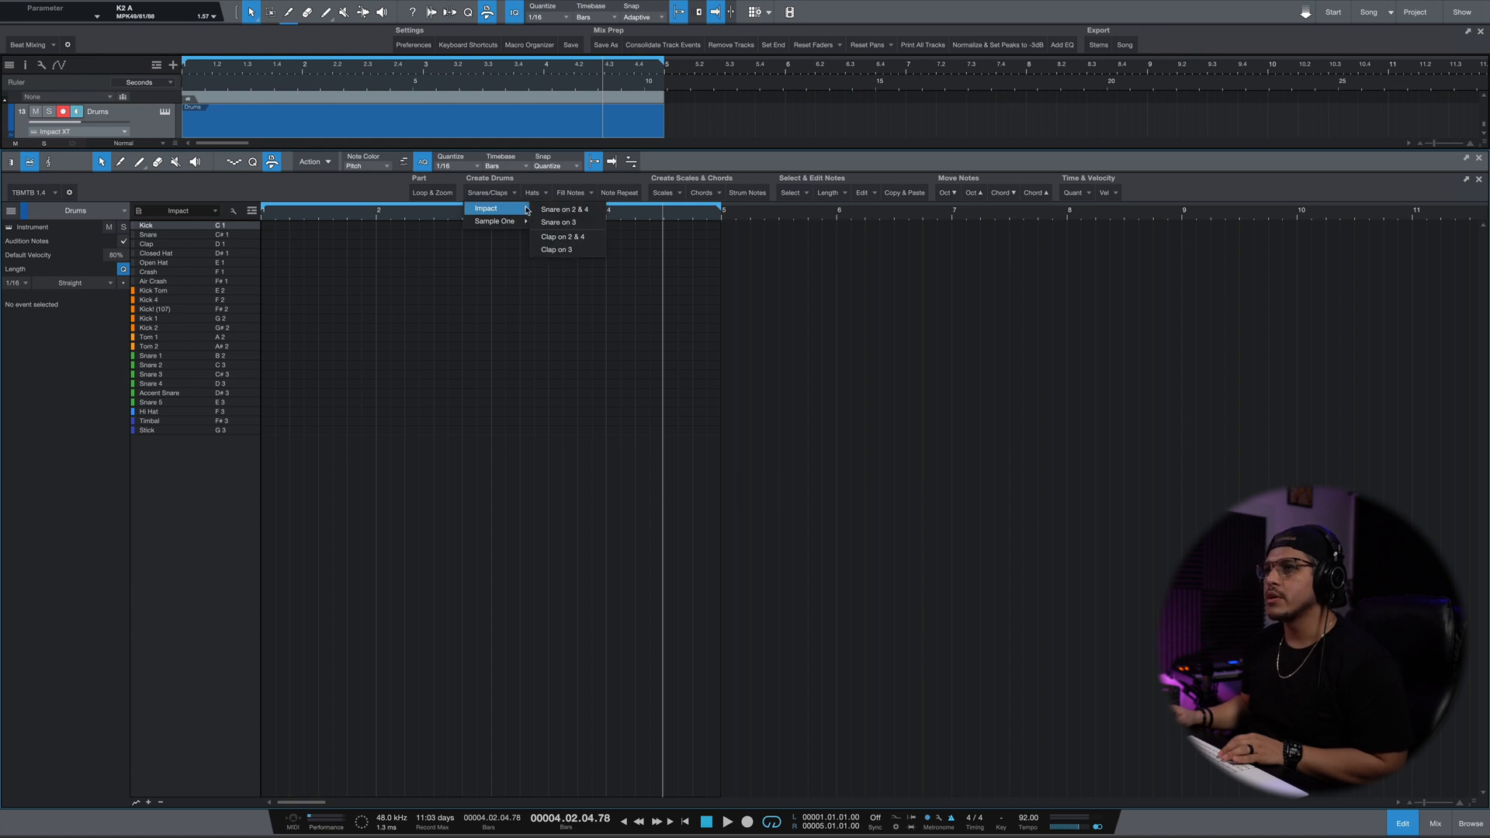
Fill the Drums part with Impact snare hits on beat 3 of every bar and play it.
left_click(555, 225)
key("space")
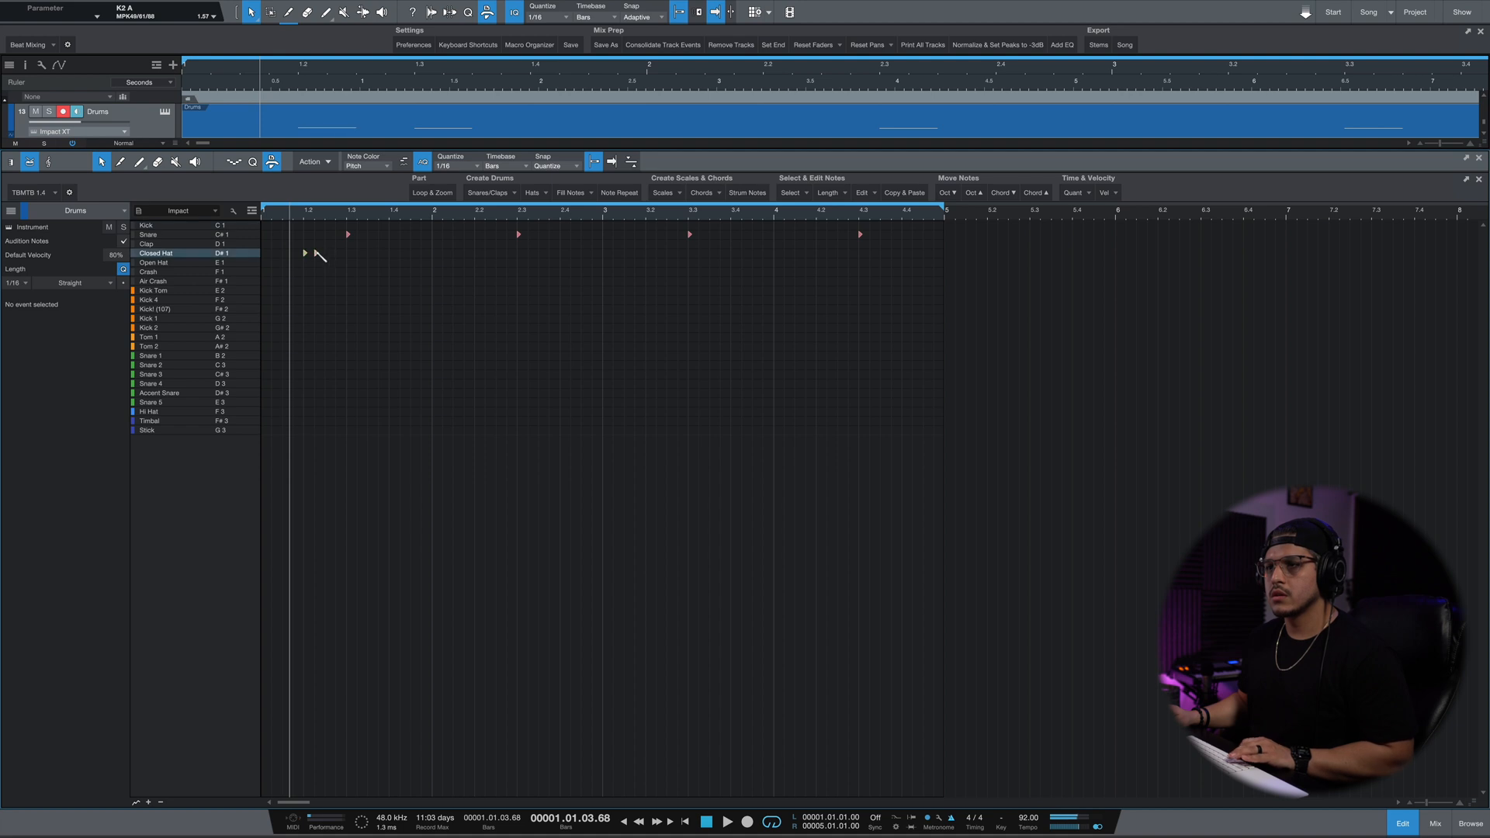
Move the two closed-hat notes to start at 1.1.3, add another pair just before the first snare, and play them.
left_click(317, 253)
left_click(306, 253)
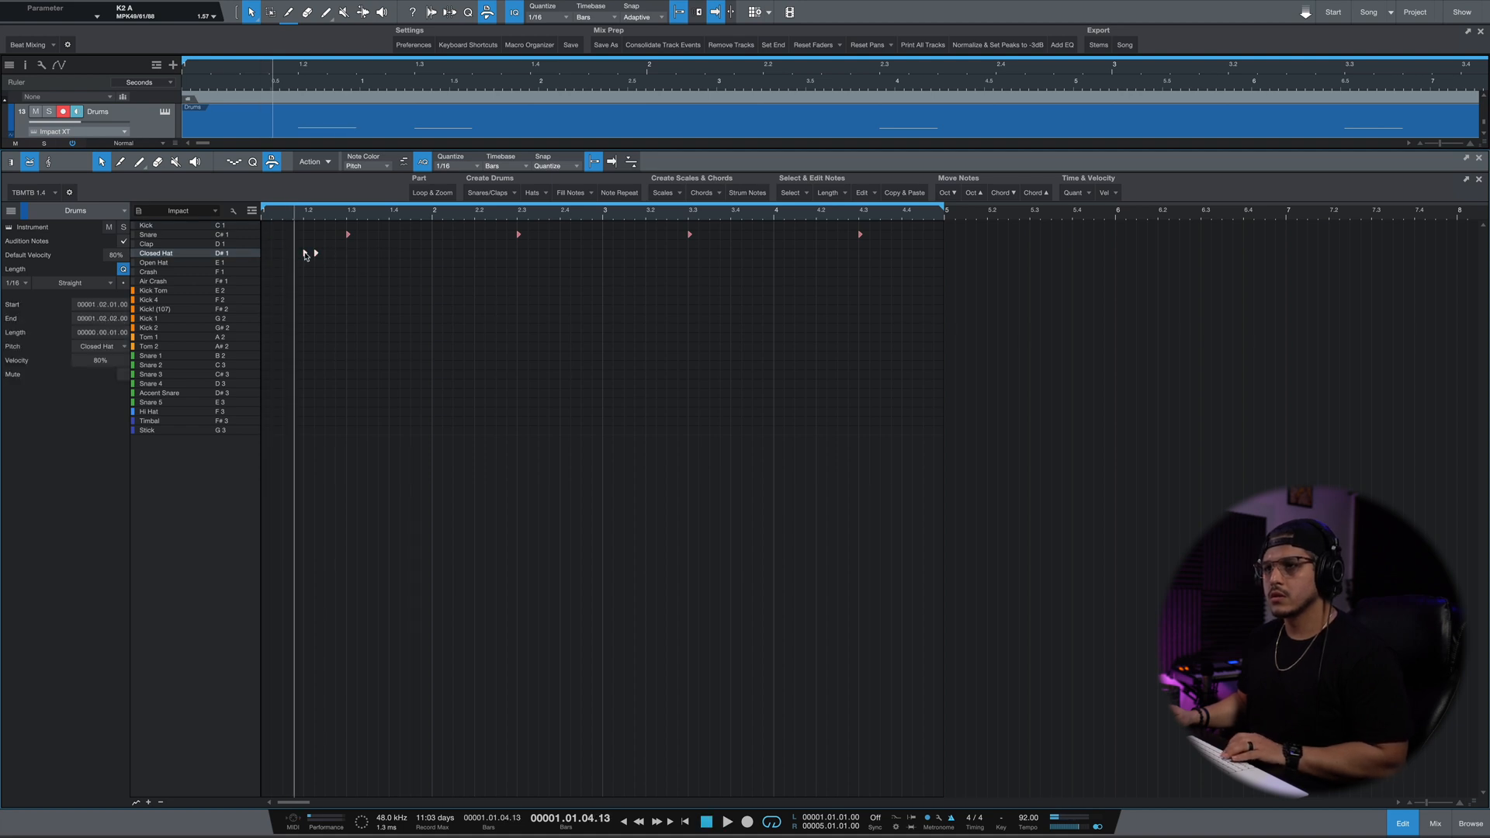
left_click_drag(287, 256, 285, 254)
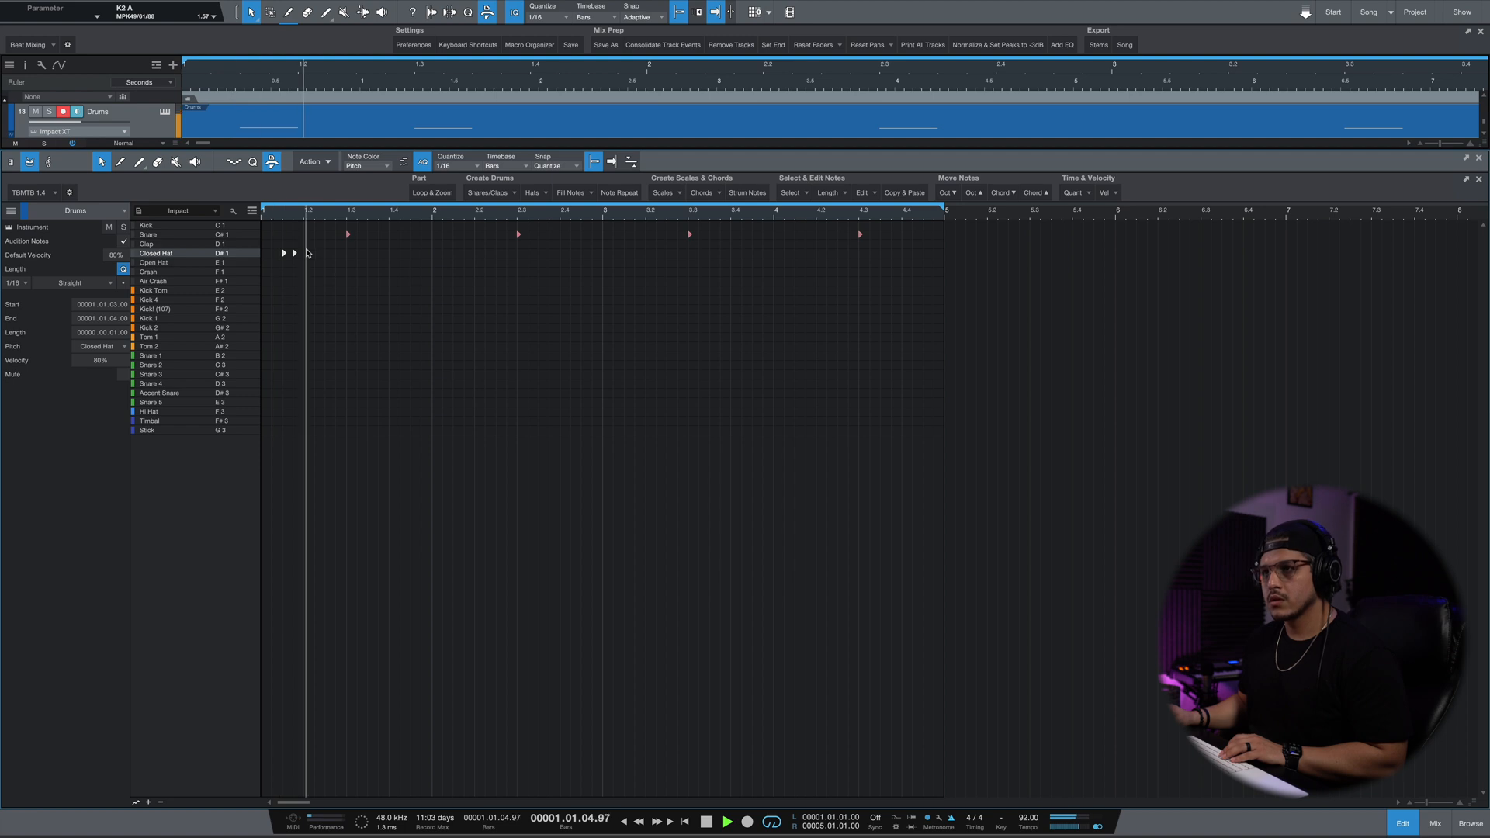
left_click(337, 254)
key("space")
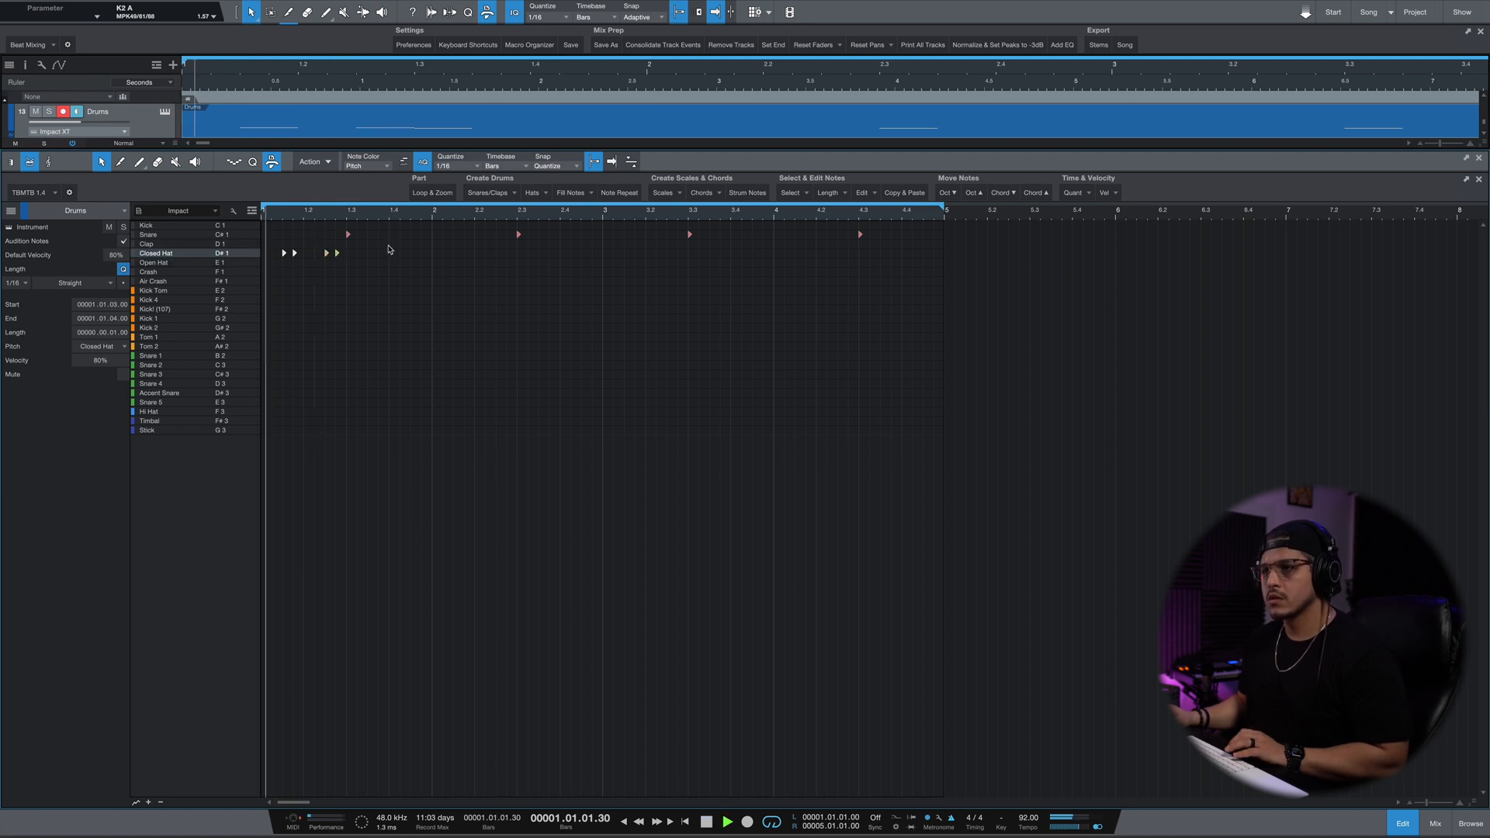
Move the second closed-hat pair to start at 1.2.2 and play the pattern.
key("space")
left_click(325, 255)
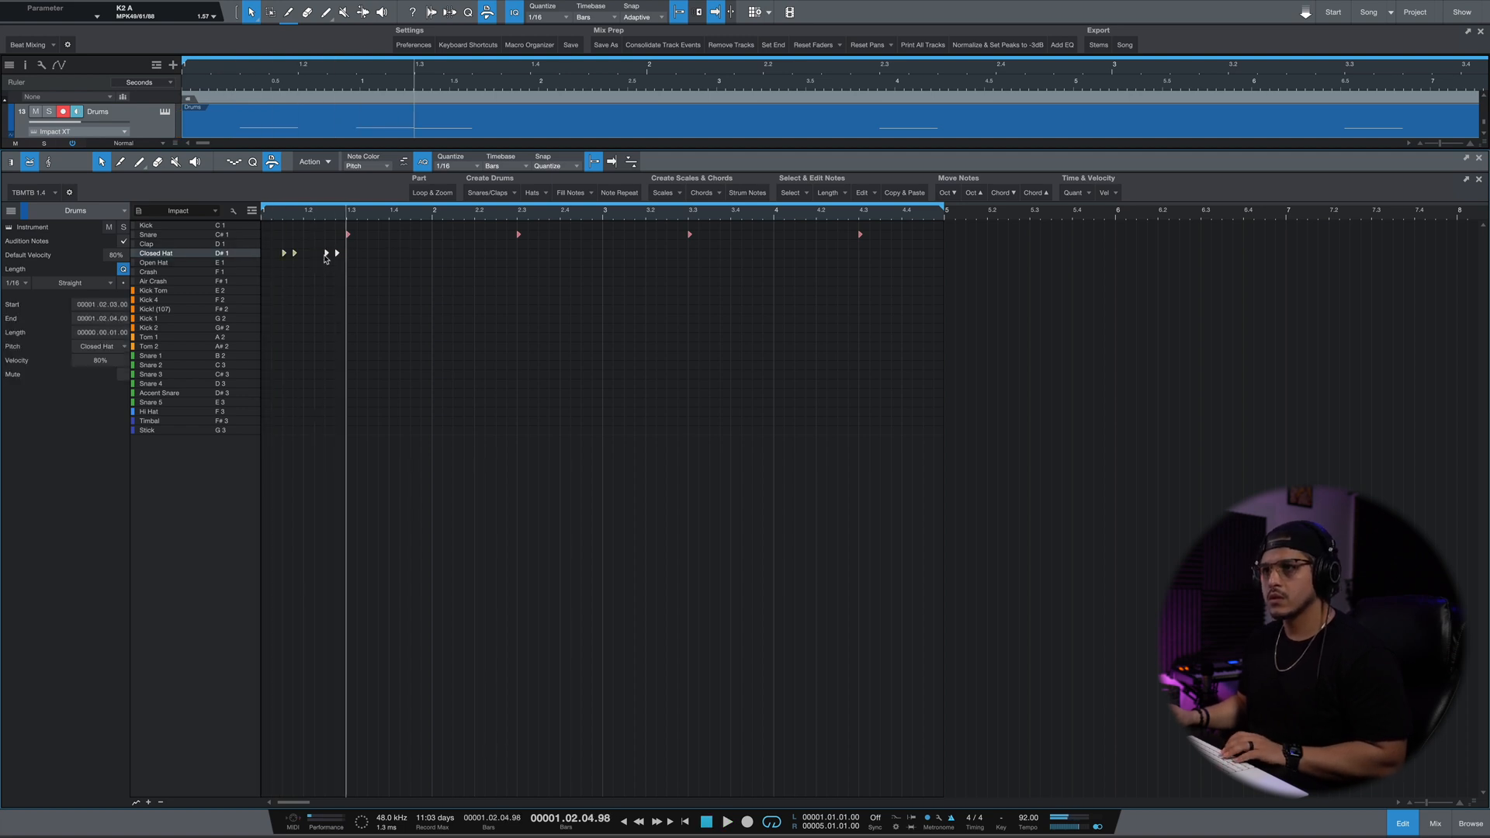
left_click_drag(318, 257, 317, 257)
key("space")
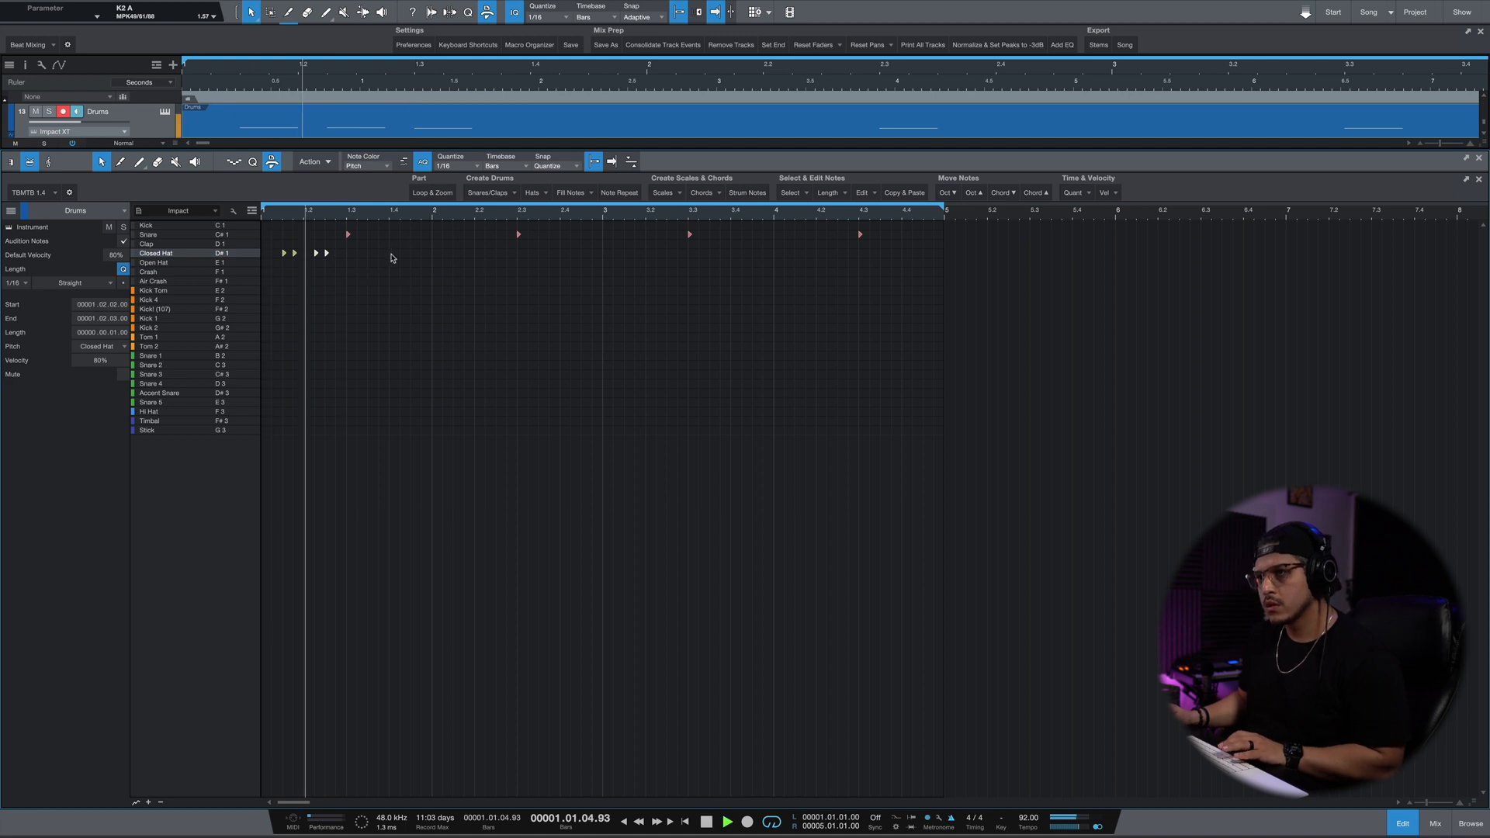
Copy closed-hat notes to the end of bar 1 and into bar 2, ending at 2.4.3, and play the pattern.
key("space")
left_click(326, 253)
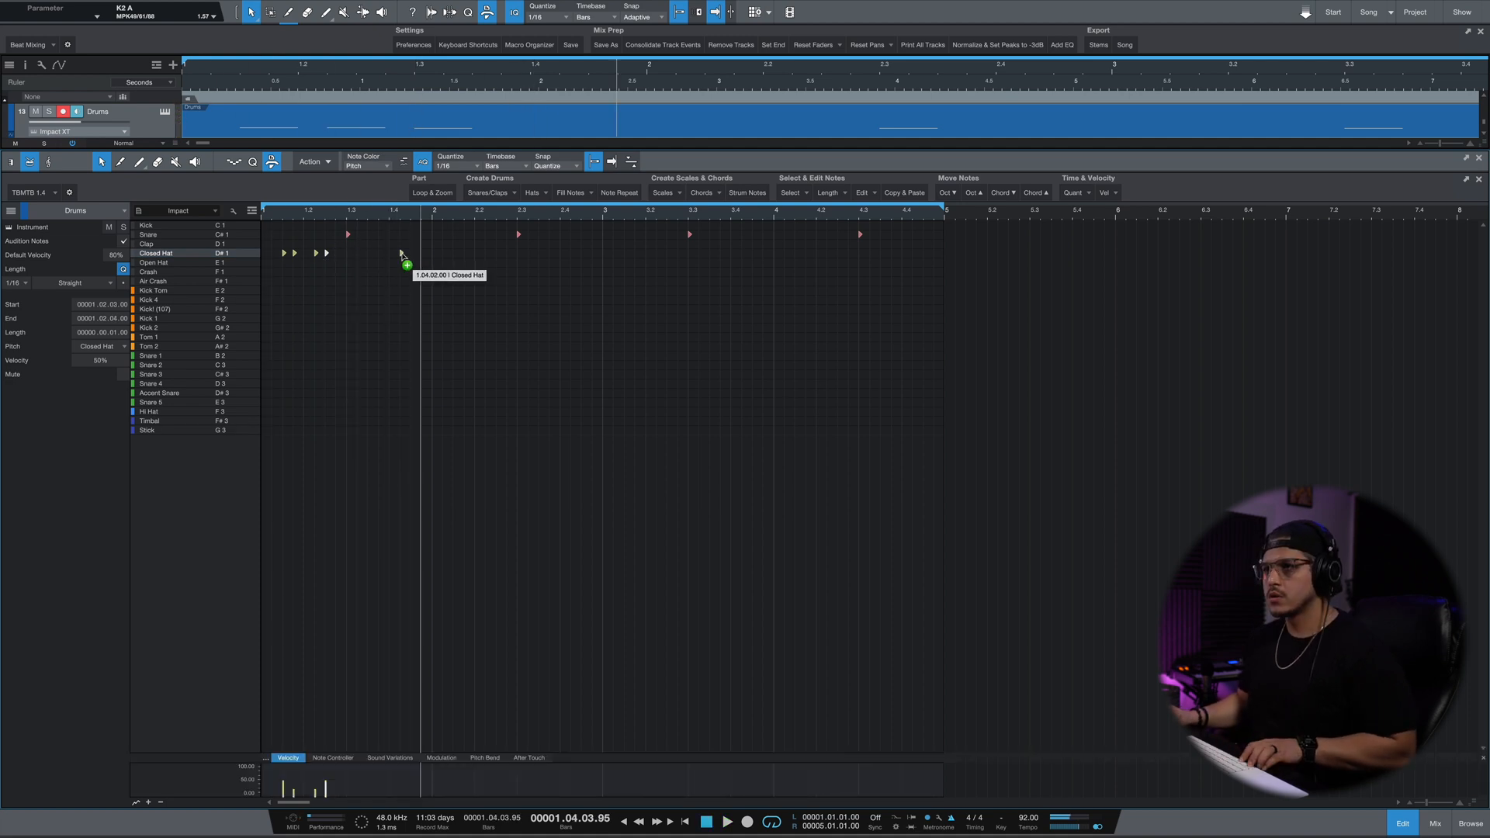
key("space")
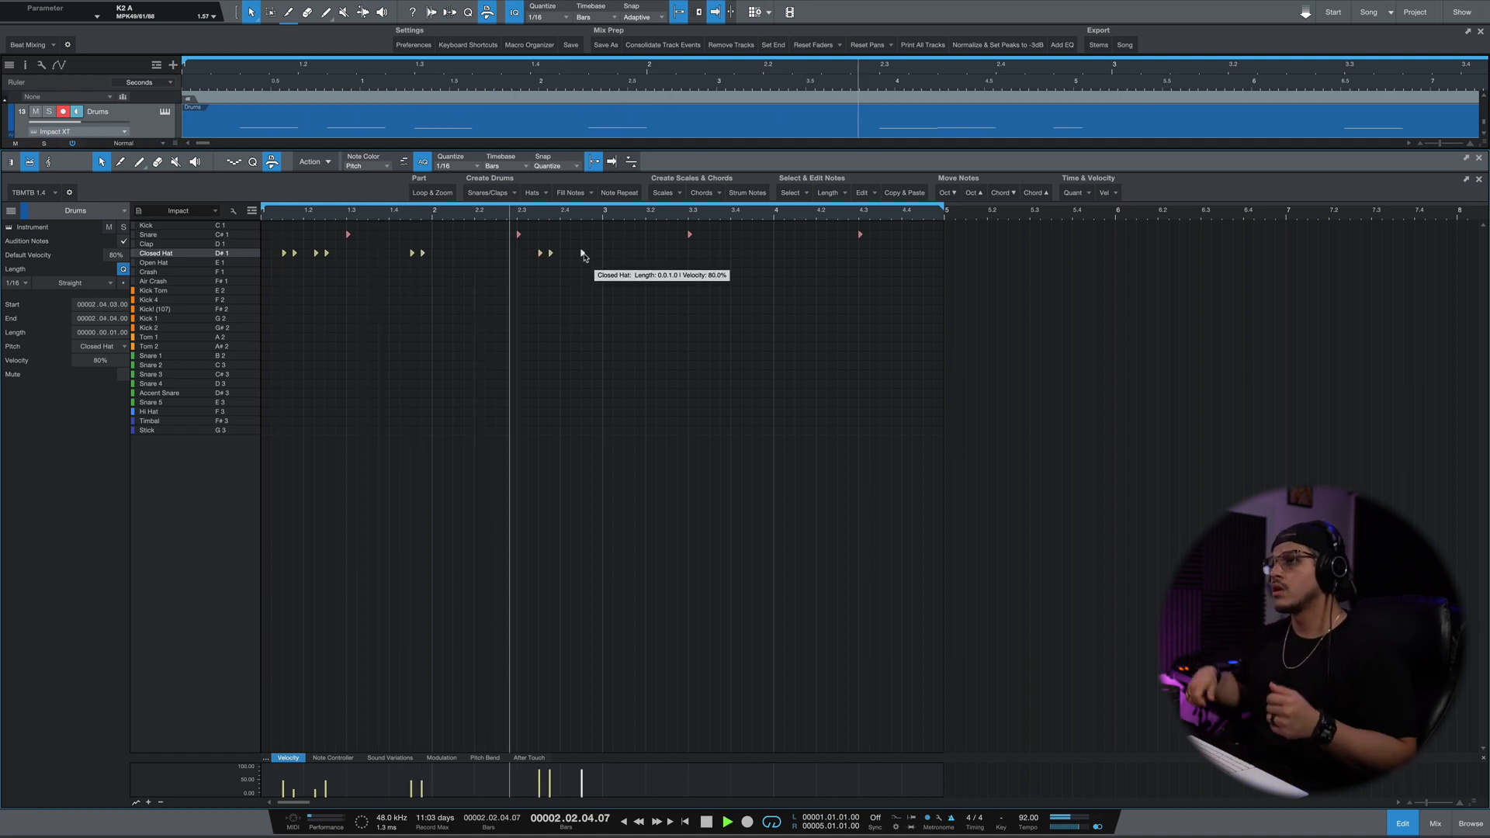
key("space")
Select all closed-hat notes in bars 1 and 2 and return the playhead to the start.
left_click_drag(602, 239, 204, 319)
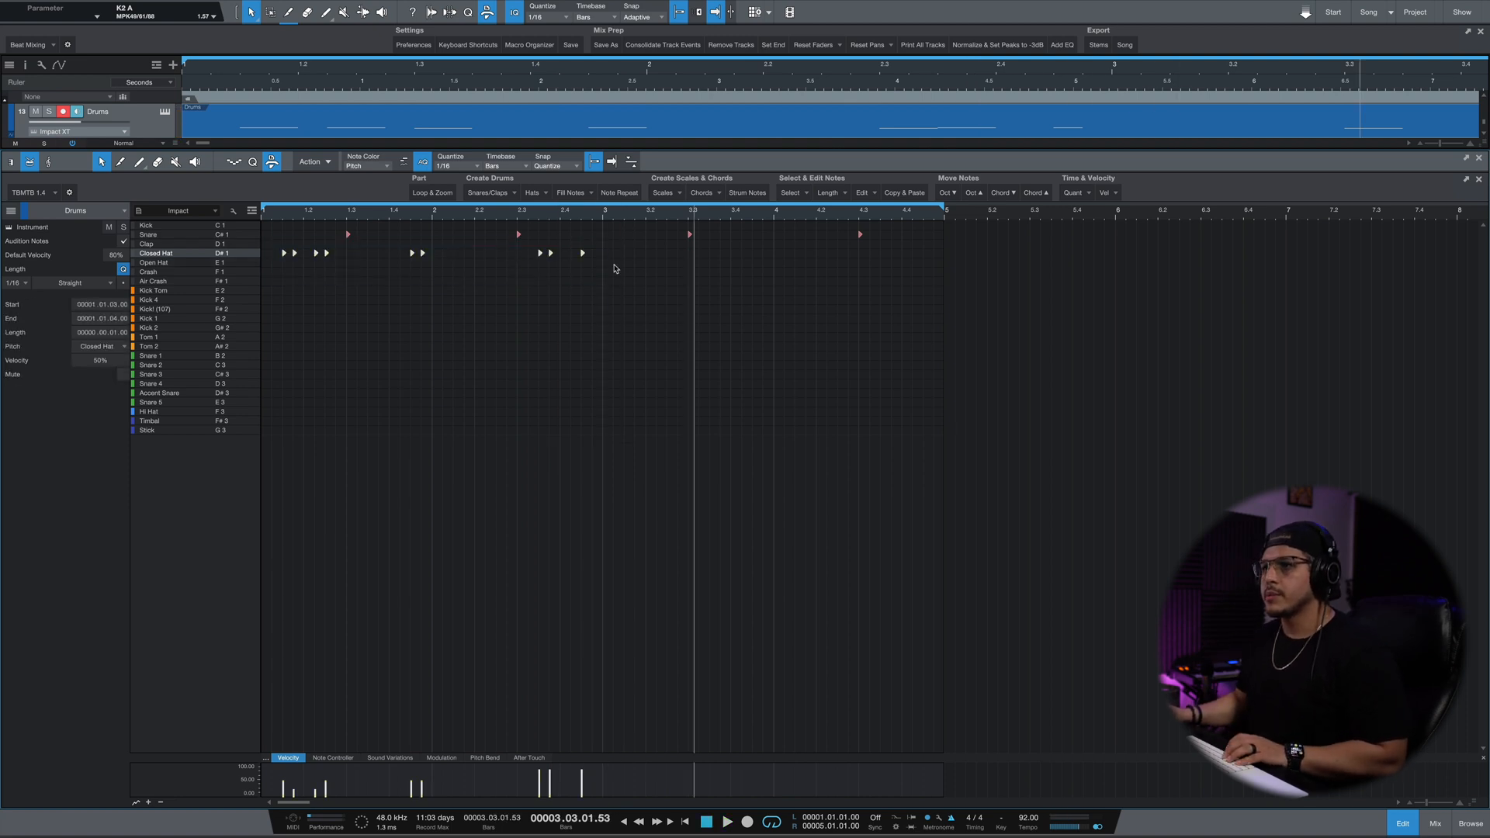
left_click(627, 220)
key("Home")
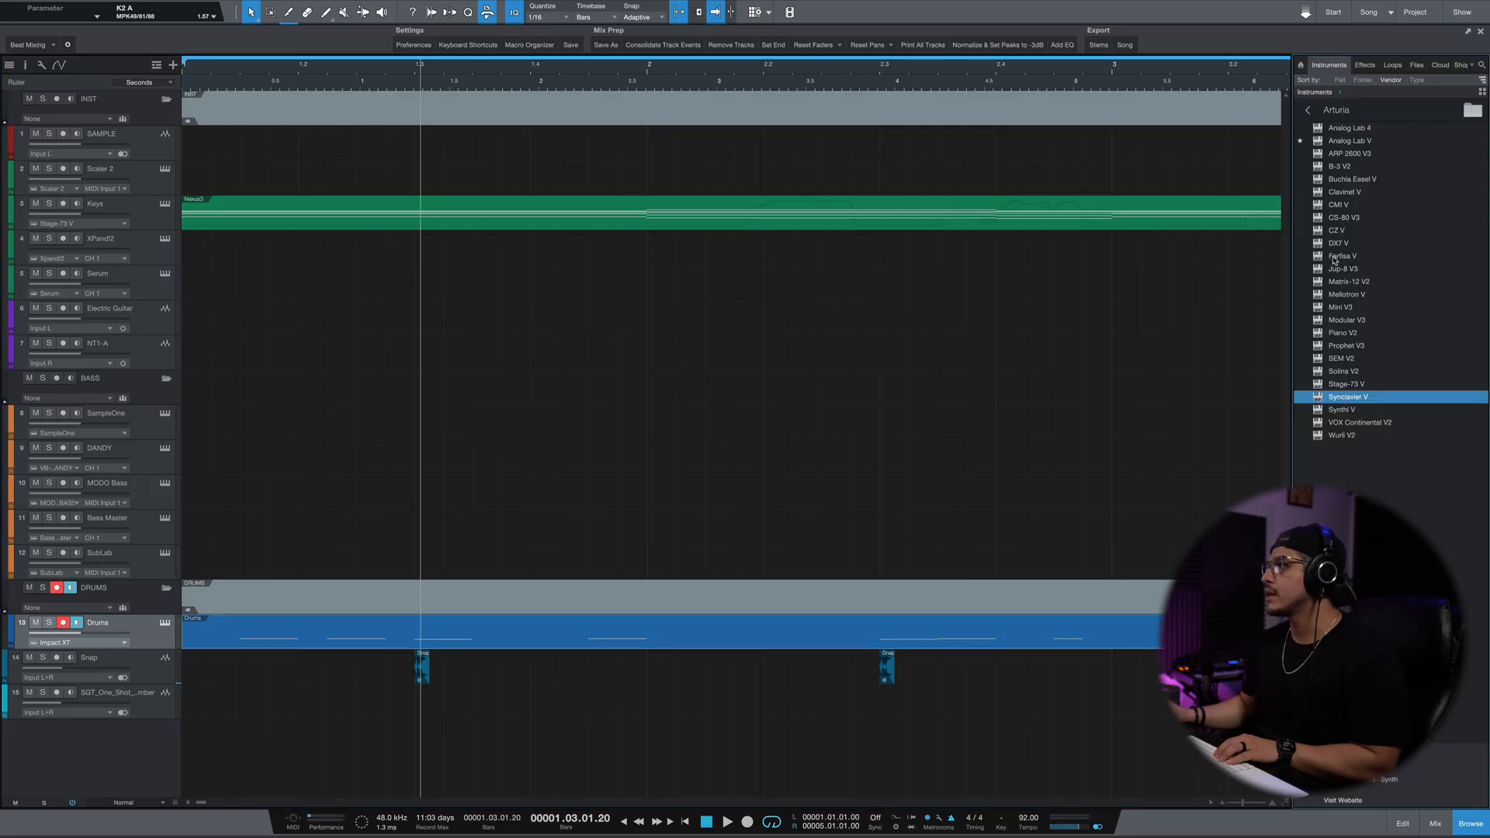
Add a PreSonus SampleOne instrument track for the closed hat below the Drums track.
left_click(1385, 114)
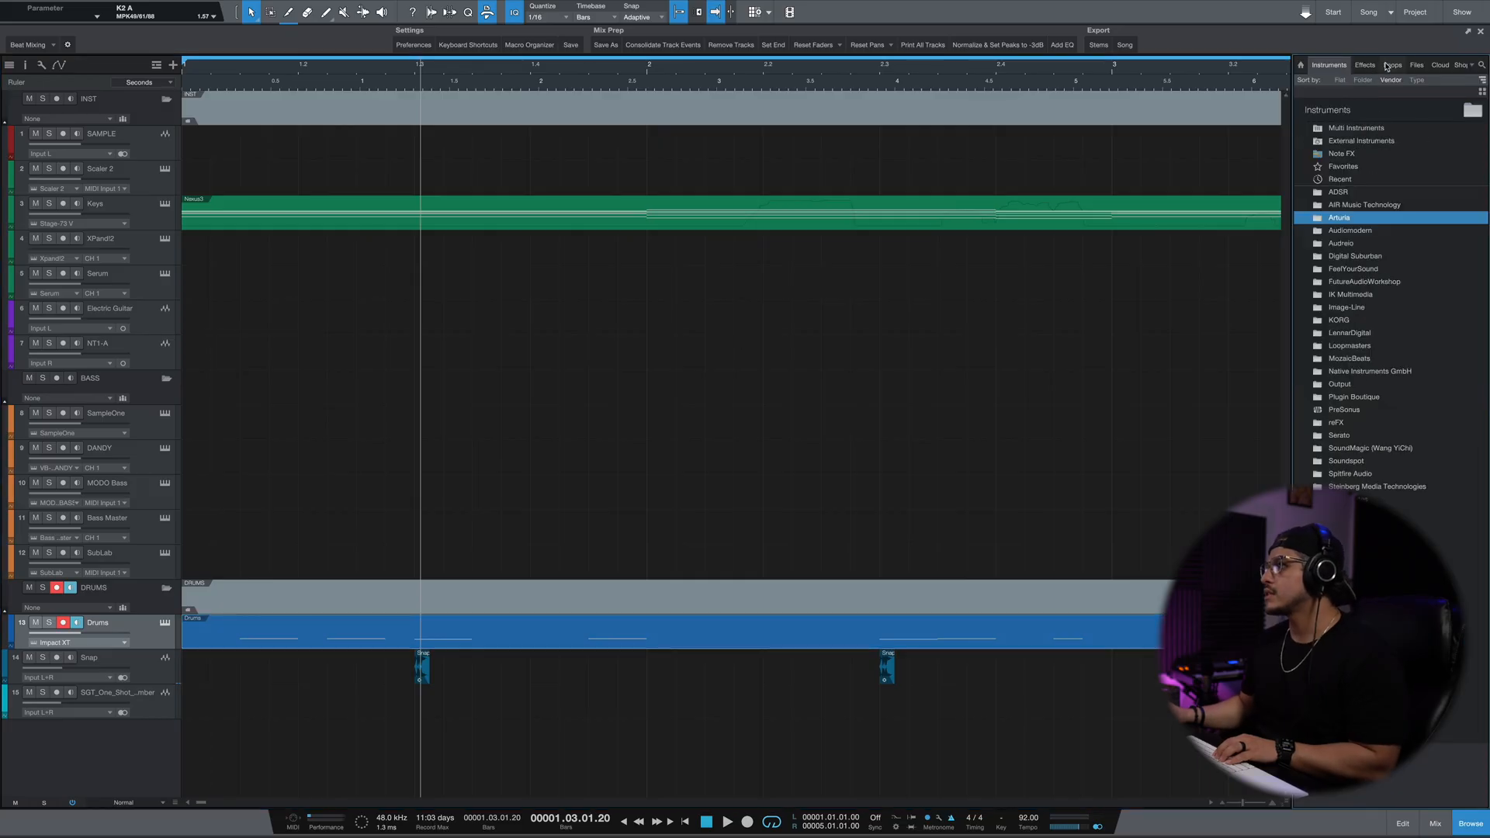
left_click(1343, 409)
left_click_drag(1346, 179, 223, 555)
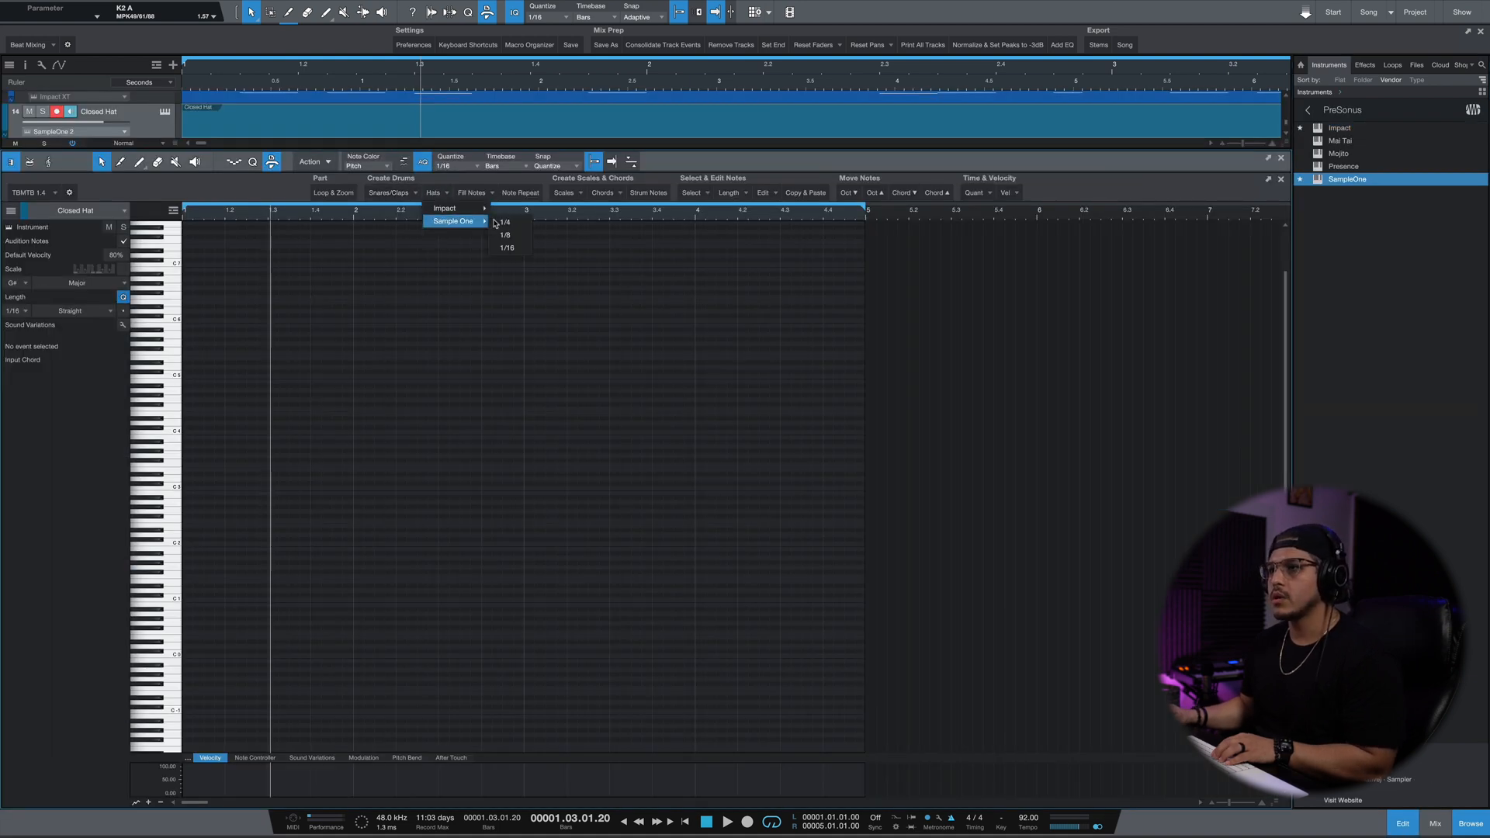
Fill the Closed Hat part with 1/8 Sample One hats and close the note editor.
left_click(506, 234)
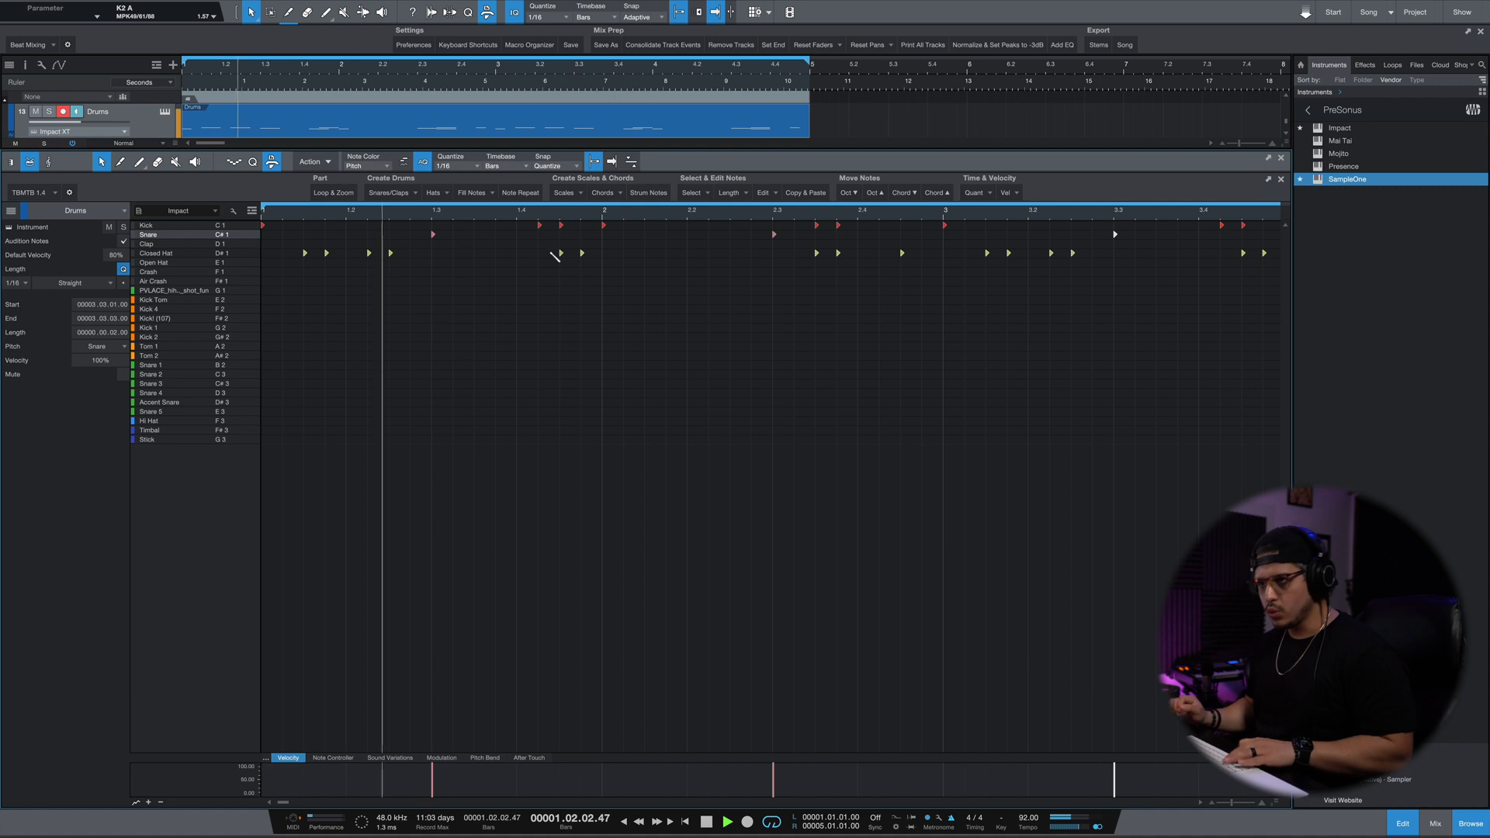
left_click(1403, 823)
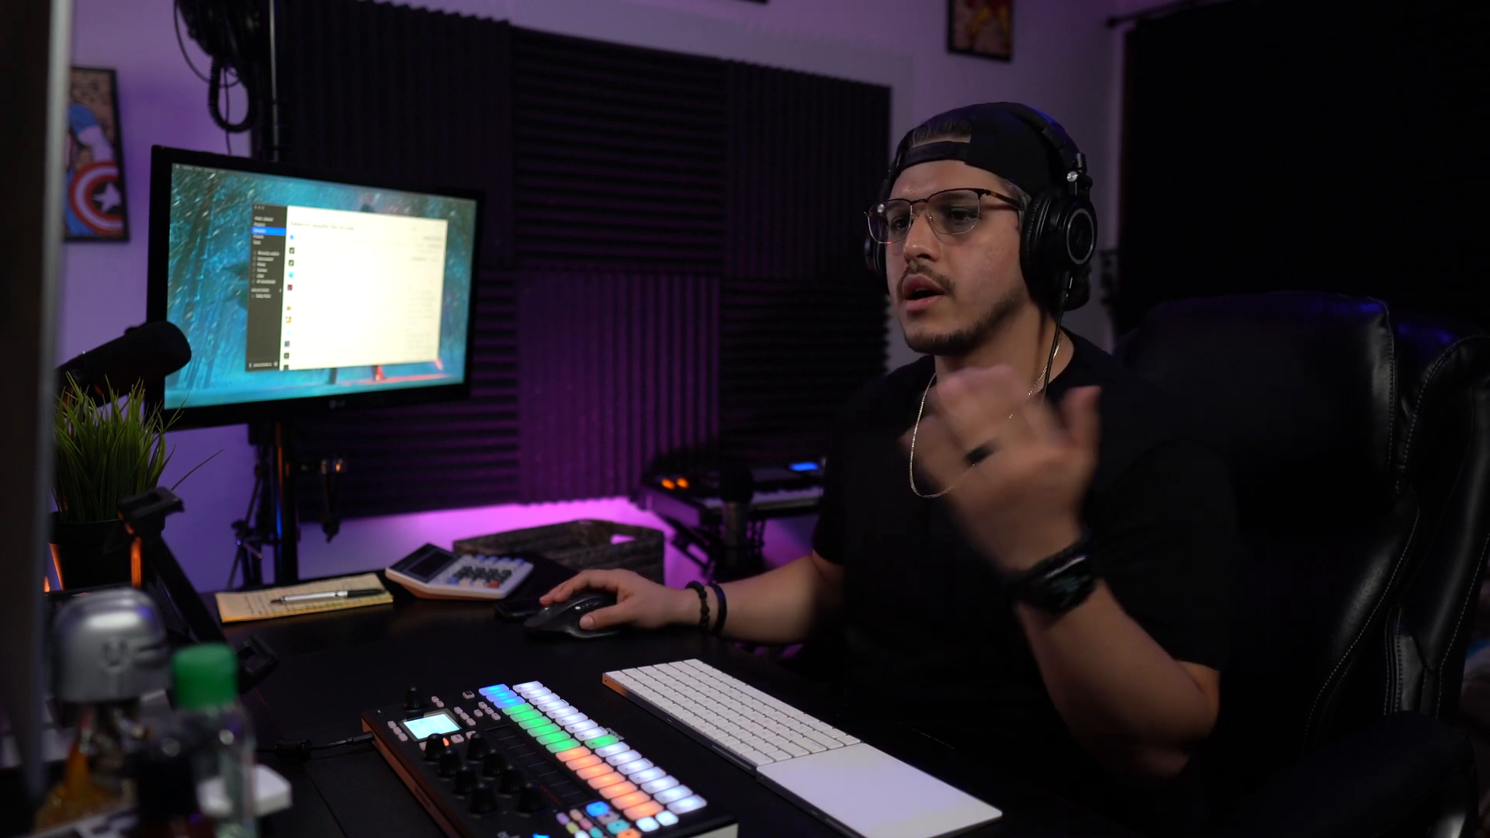
left_click_drag(350, 214, 159, 198)
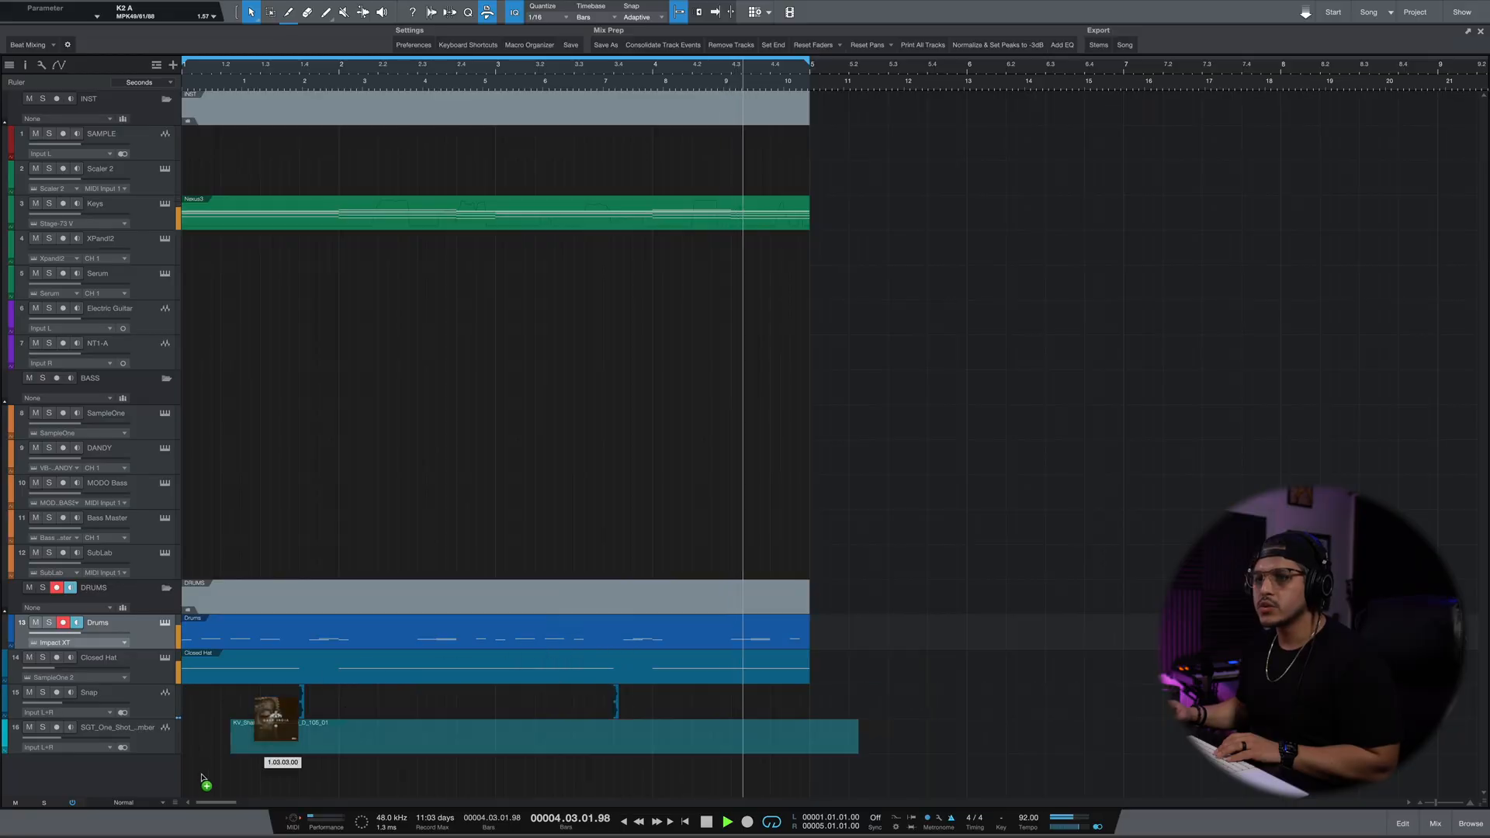
Align the clave percussion clip with the start of bar 1 on its audio track.
left_click_drag(201, 779, 190, 772)
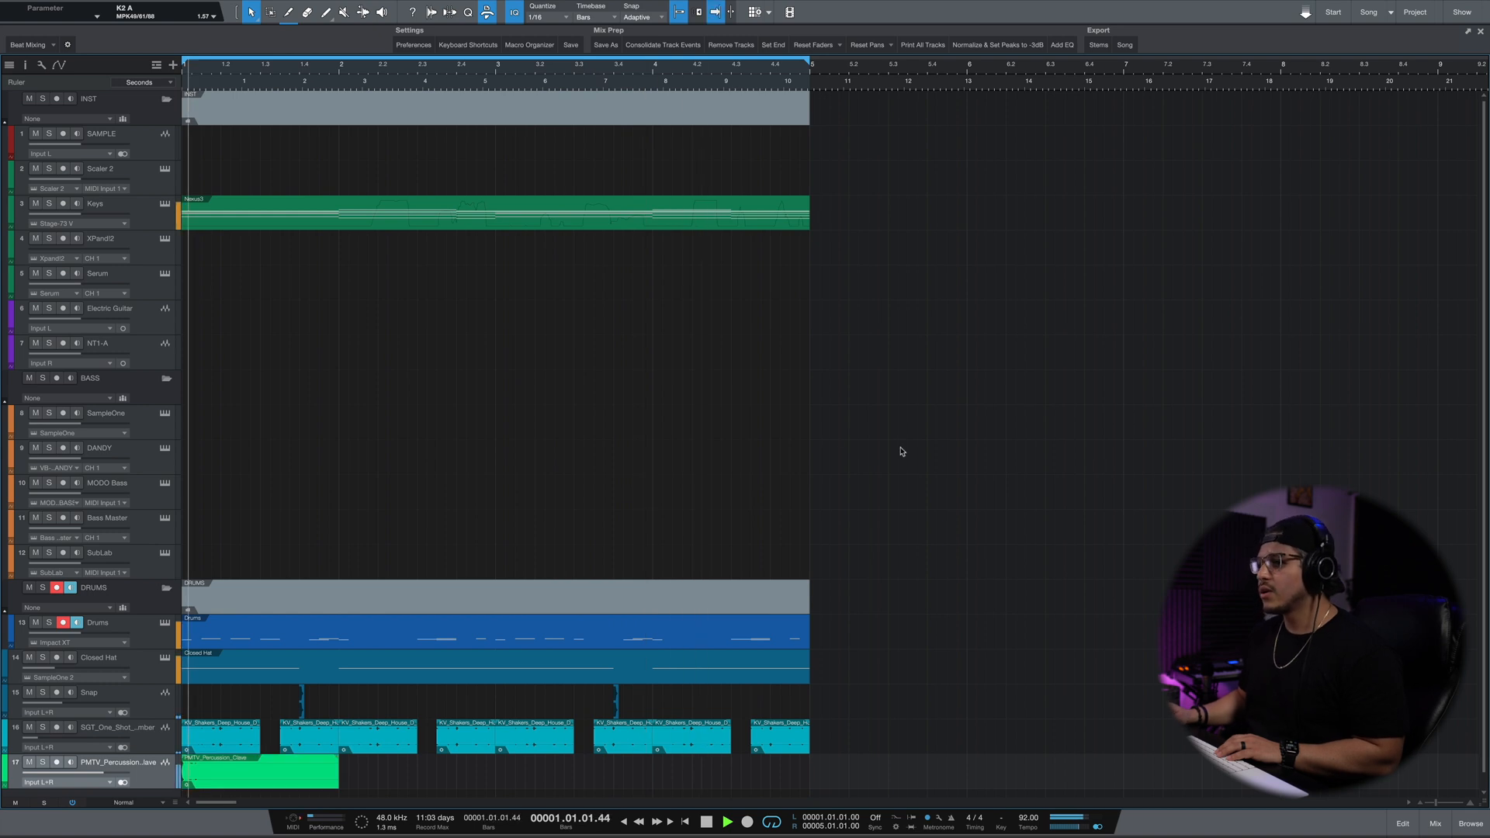
left_click(70, 782)
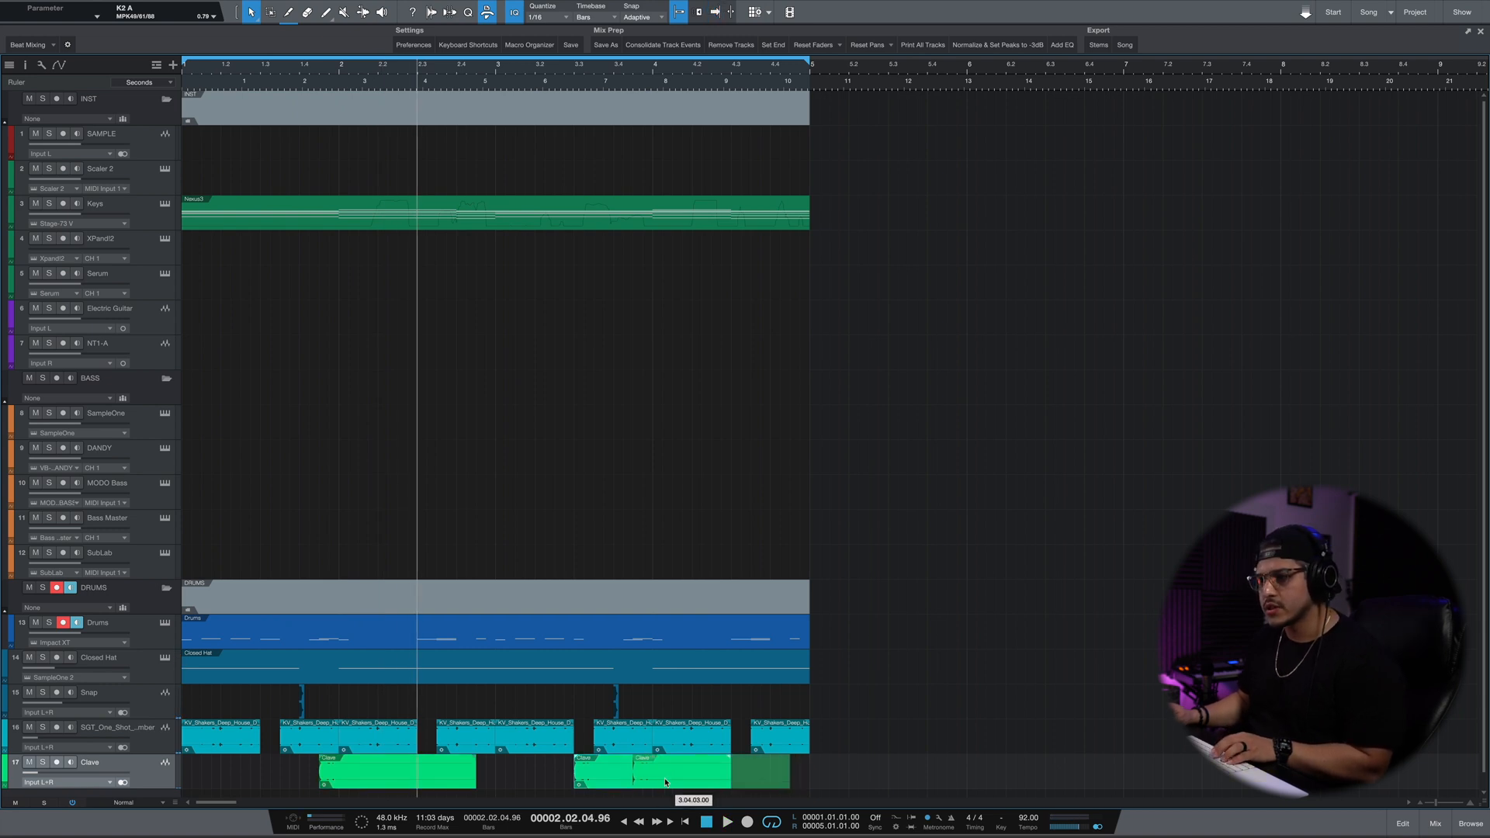
Move the second Clave clip to 3.4.3, play the arrangement and save the song.
left_click_drag(665, 782, 665, 782)
key("space")
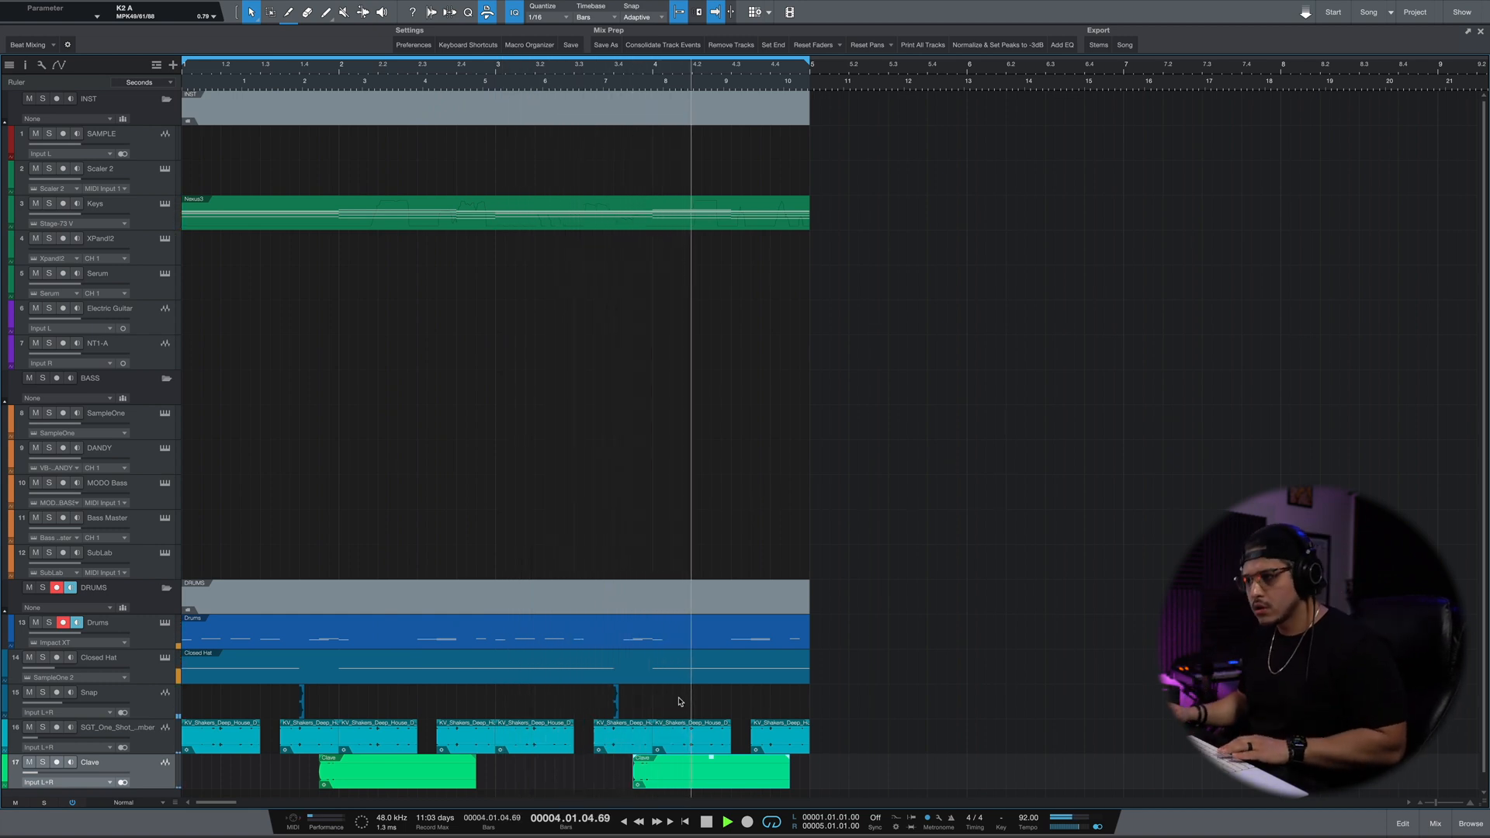
key("super+s")
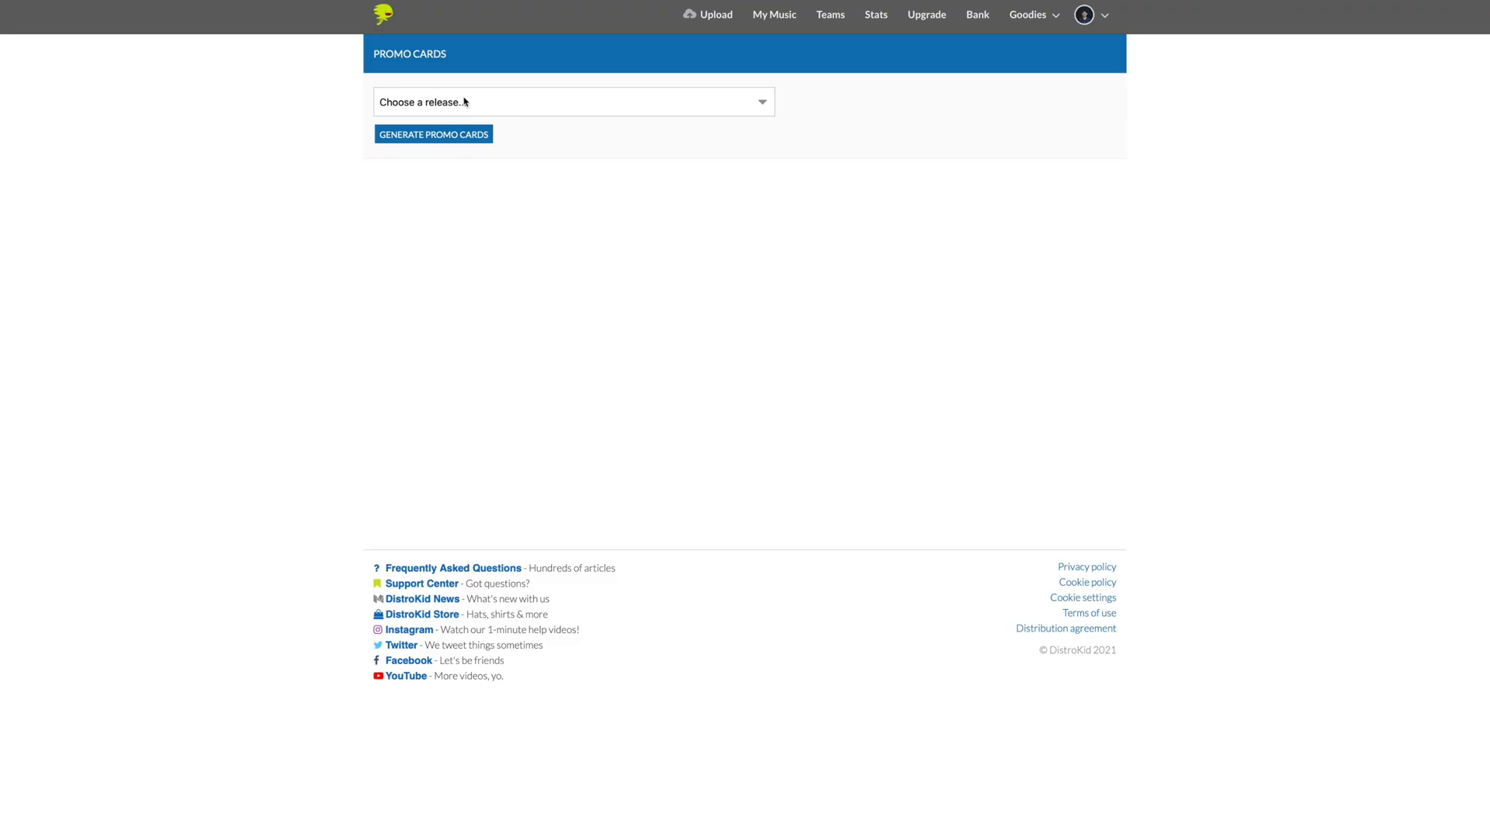
Switch to DistroKid and choose the Long Distance release for the promo cards.
left_click(464, 101)
left_click(439, 116)
left_click(435, 137)
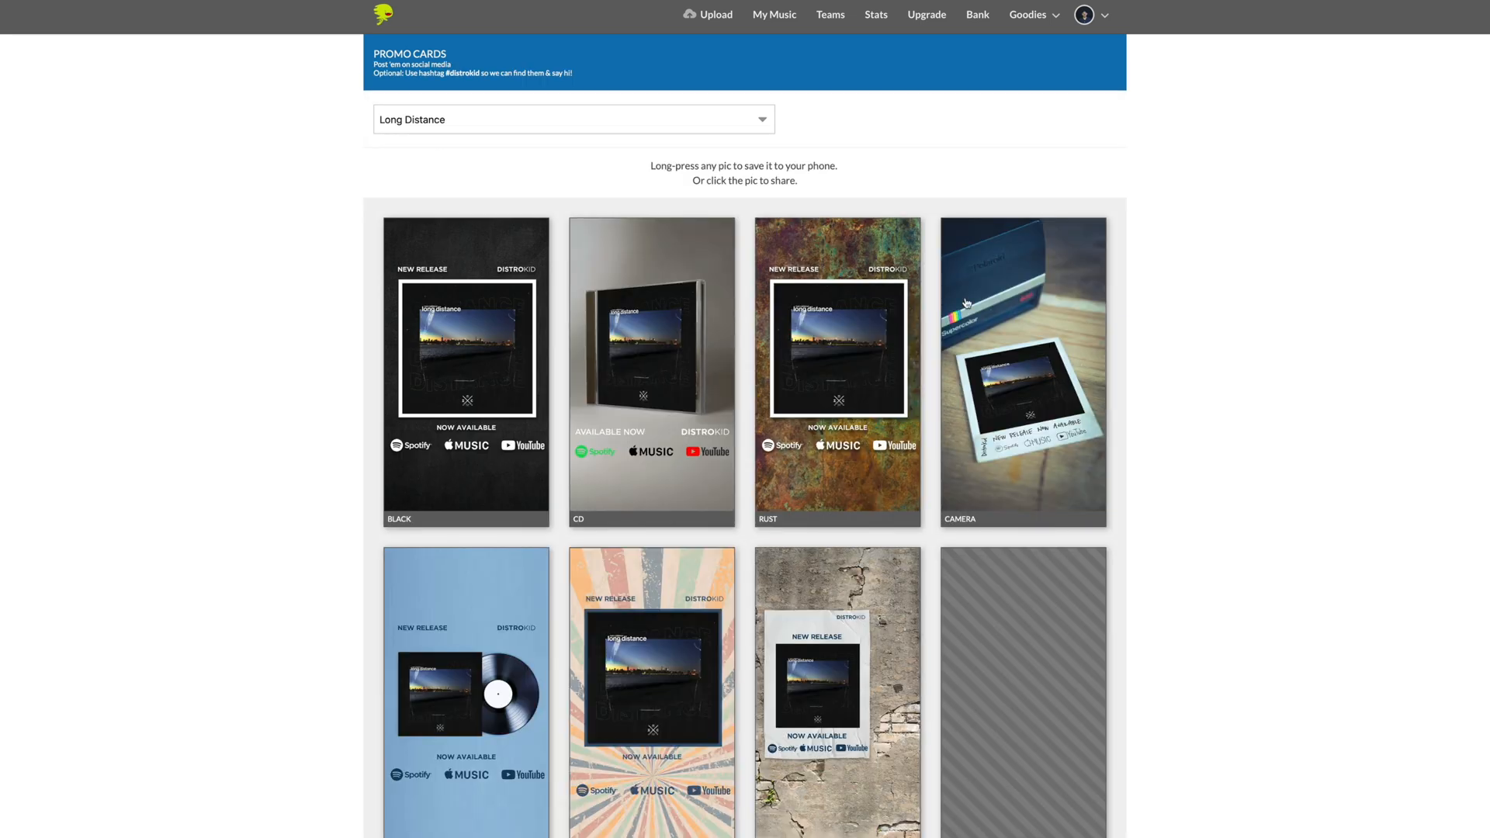
Look through the promo card designs for the Long Distance release.
scroll(1181, 548, "down", 2)
scroll(1181, 549, "down", 3)
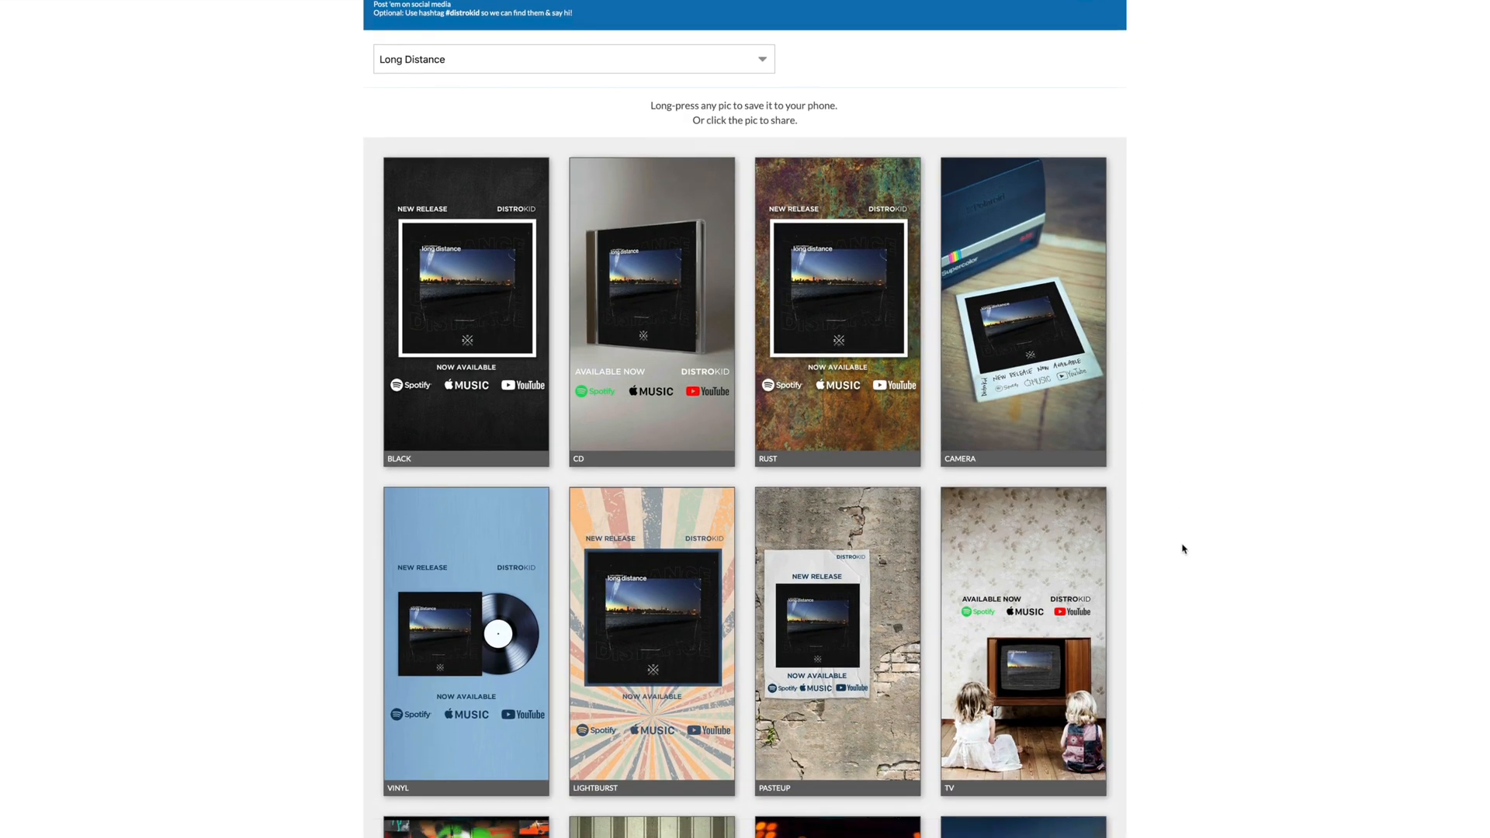
scroll(1185, 549, "down", 2)
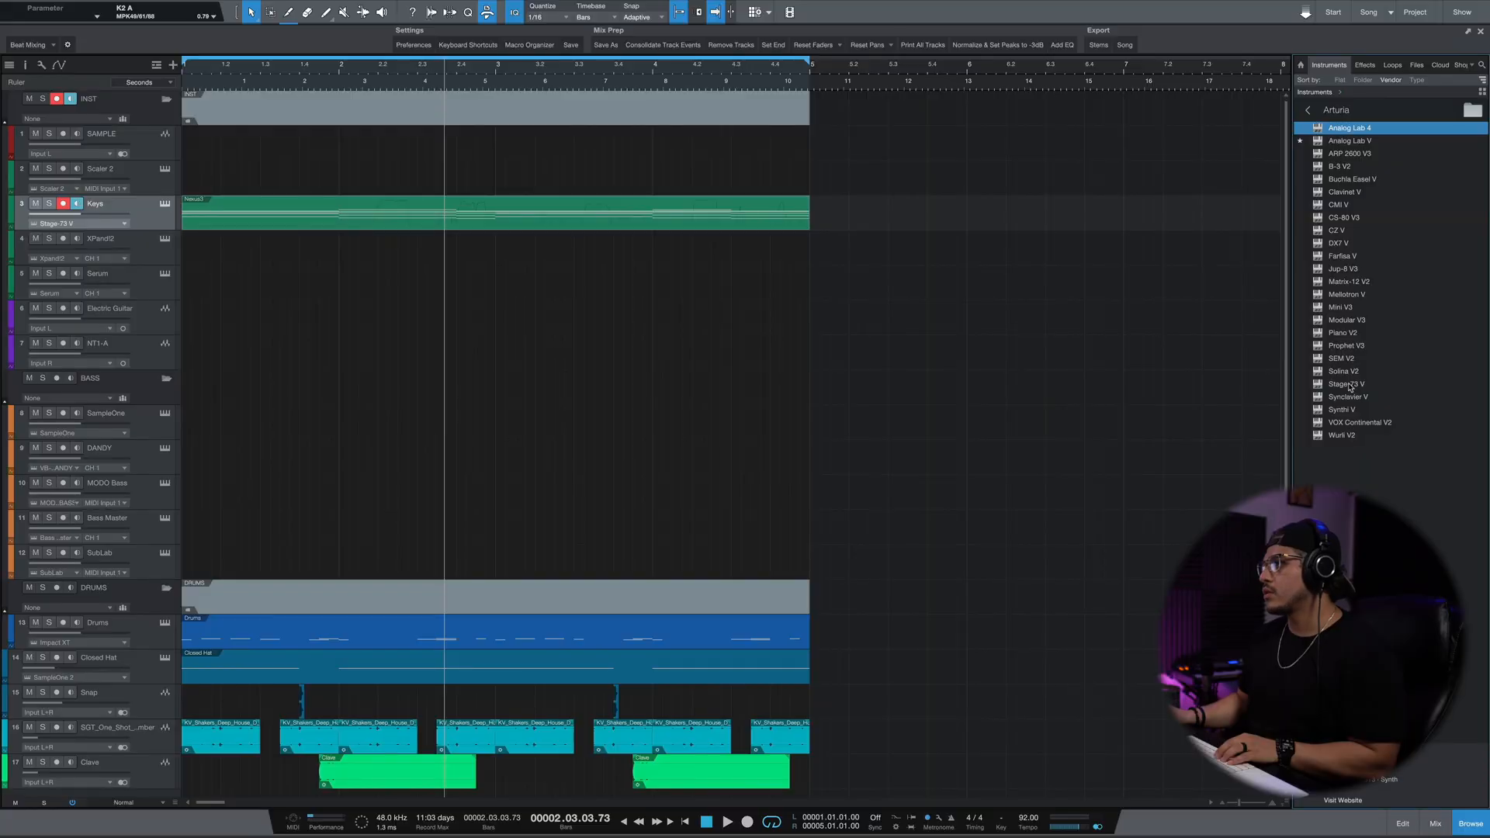
Add a Mellotron V instrument track below Keys and solo it together with the other chord tracks during playback.
left_click_drag(1347, 296, 111, 237)
left_click(271, 229)
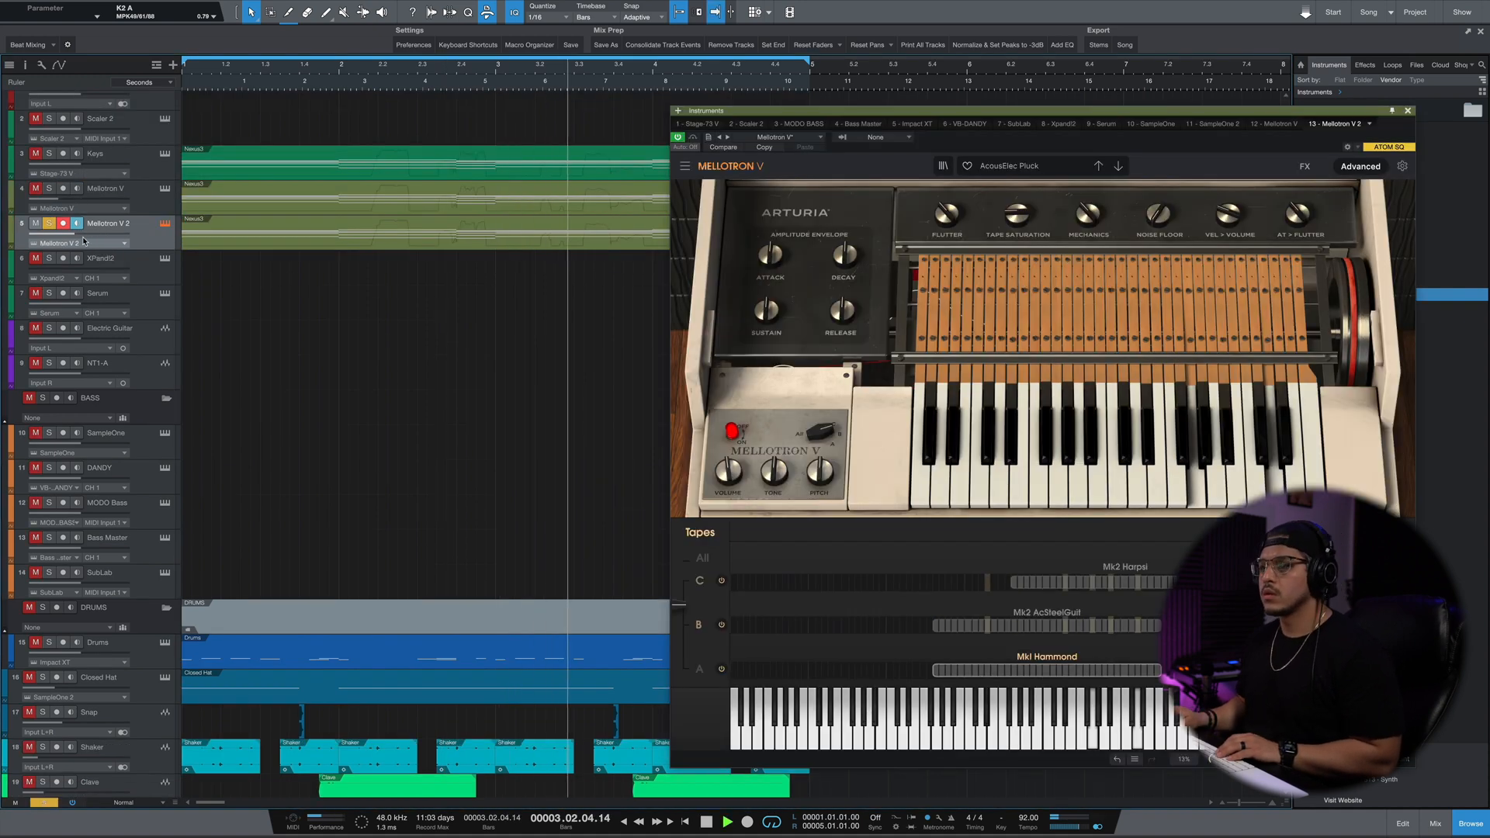
key("space")
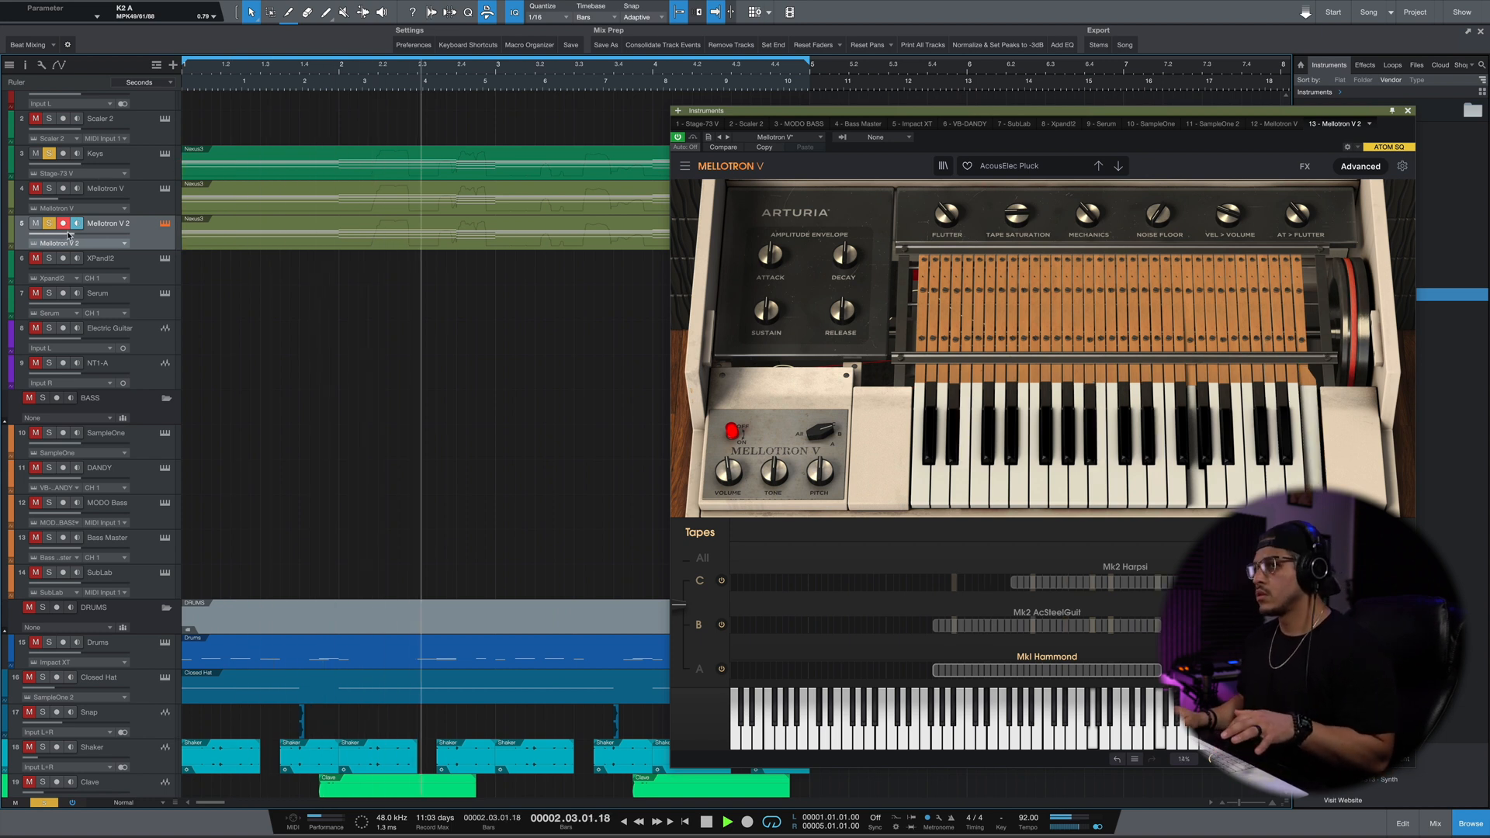
left_click(49, 189)
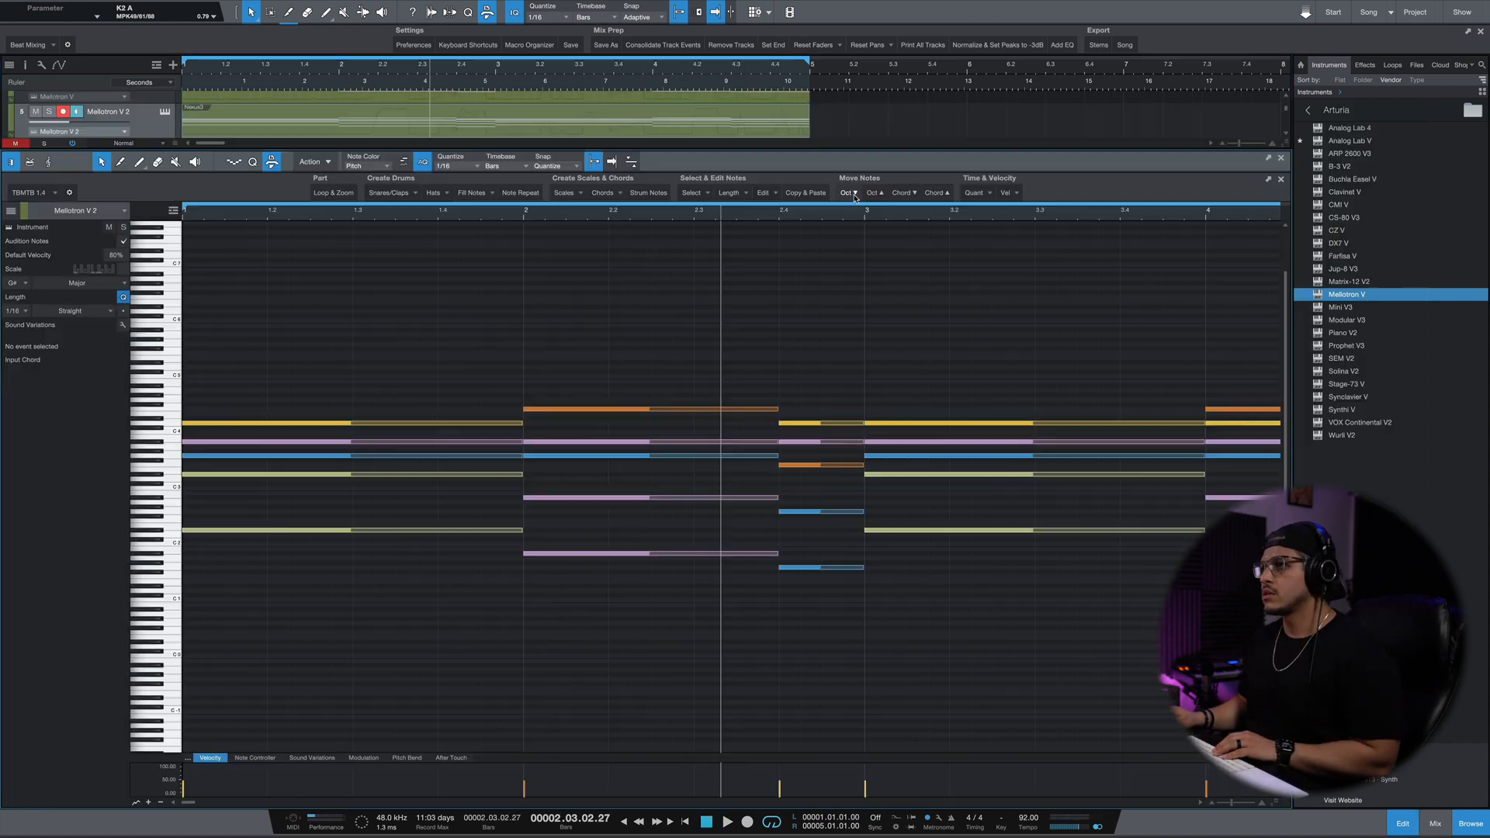
left_click(853, 193)
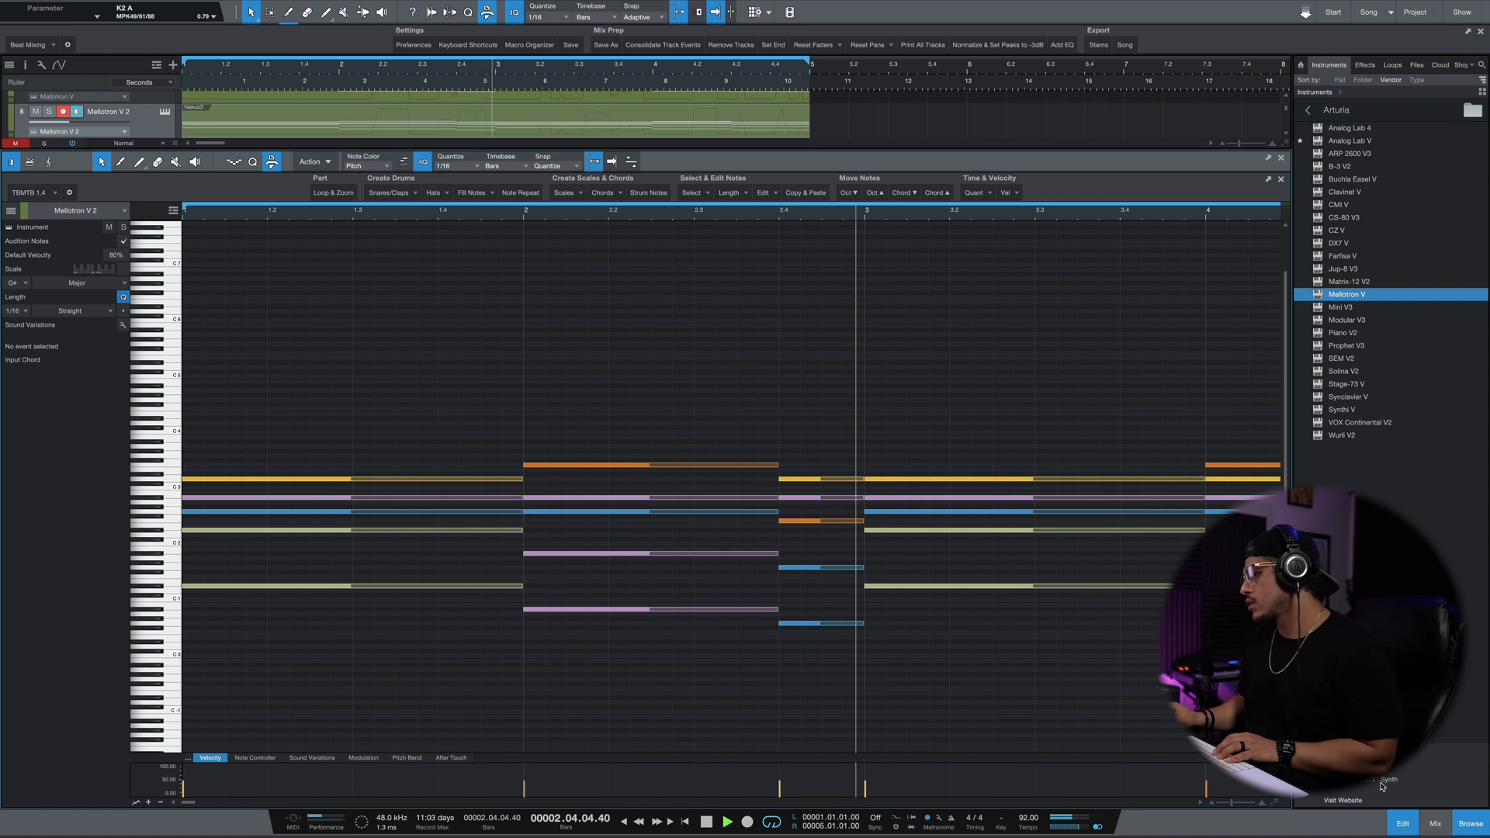
Leave the note editor and load Arturia's Prophet V3 onto the Mellotron V 2 track.
left_click(1401, 824)
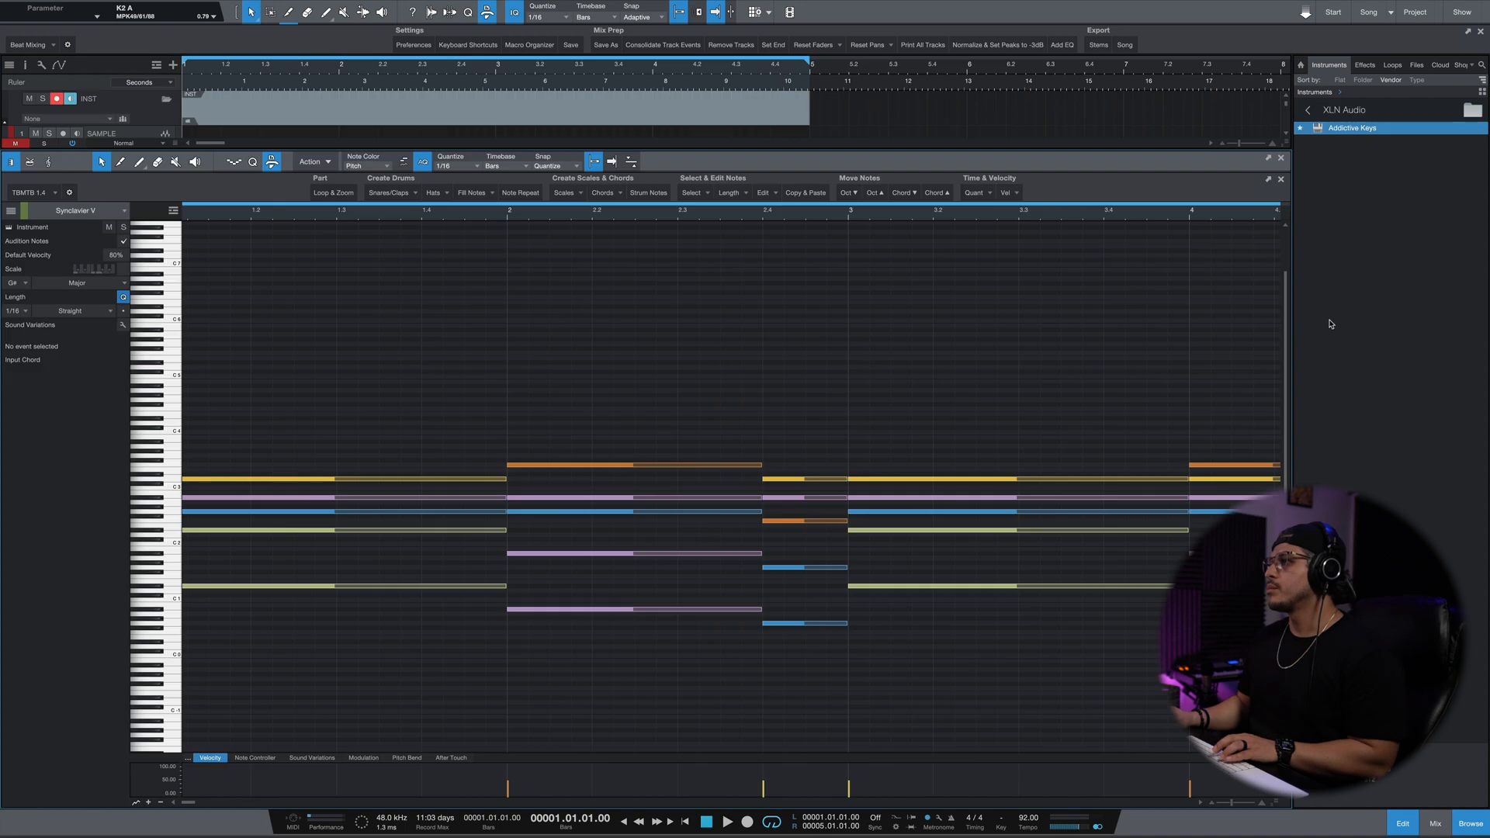
key("F3")
key("F2")
left_click(1302, 106)
key("F2")
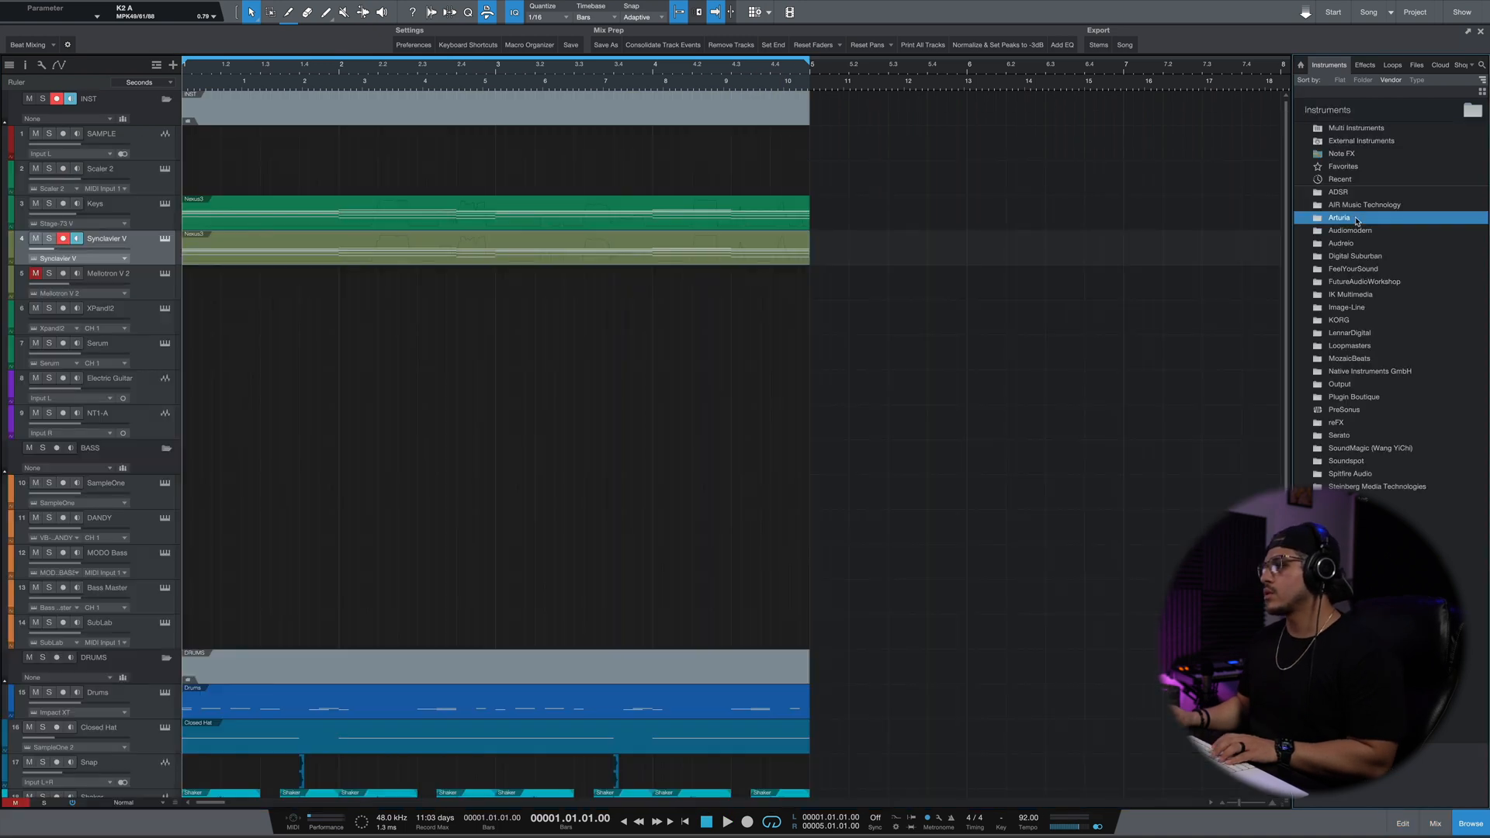
double_click(1356, 220)
left_click_drag(1349, 348, 117, 276)
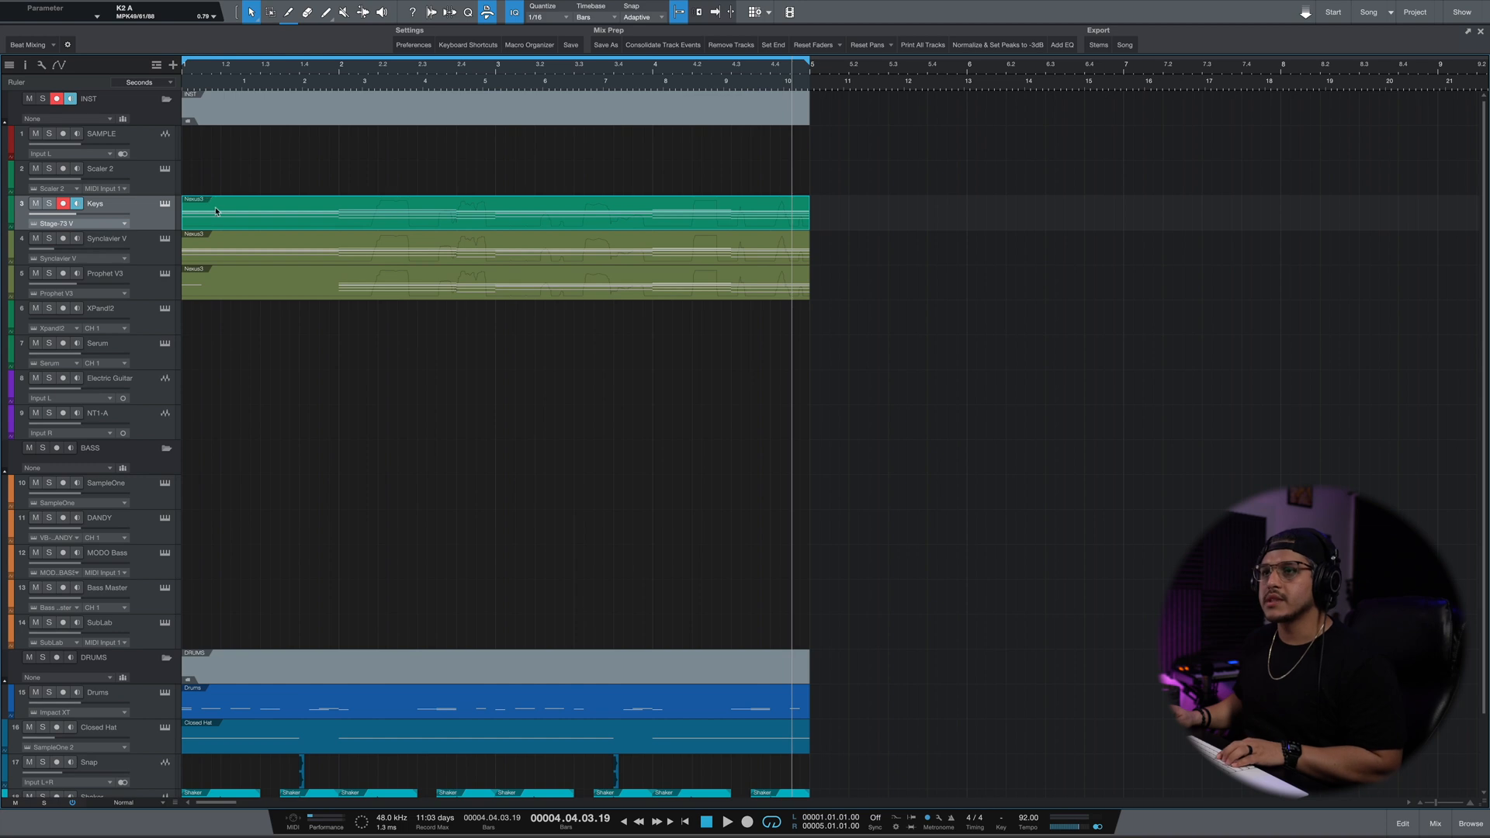
Move the Keys chord part to the Scaler 2 track and play it soloed into Scaler 2 for chord detection.
left_click_drag(216, 210, 190, 189)
left_click(164, 168)
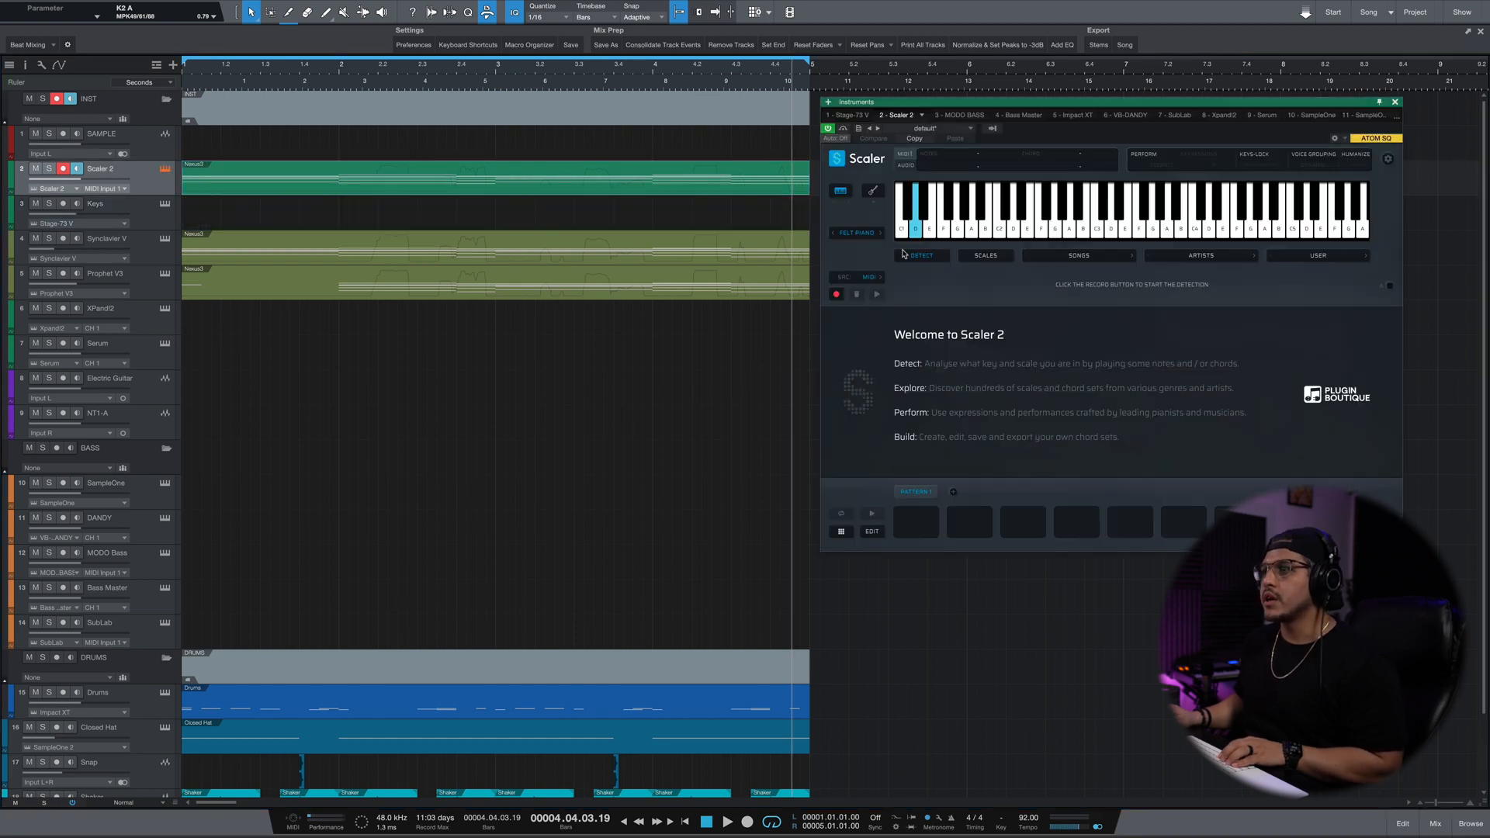
left_click_drag(931, 106, 811, 88)
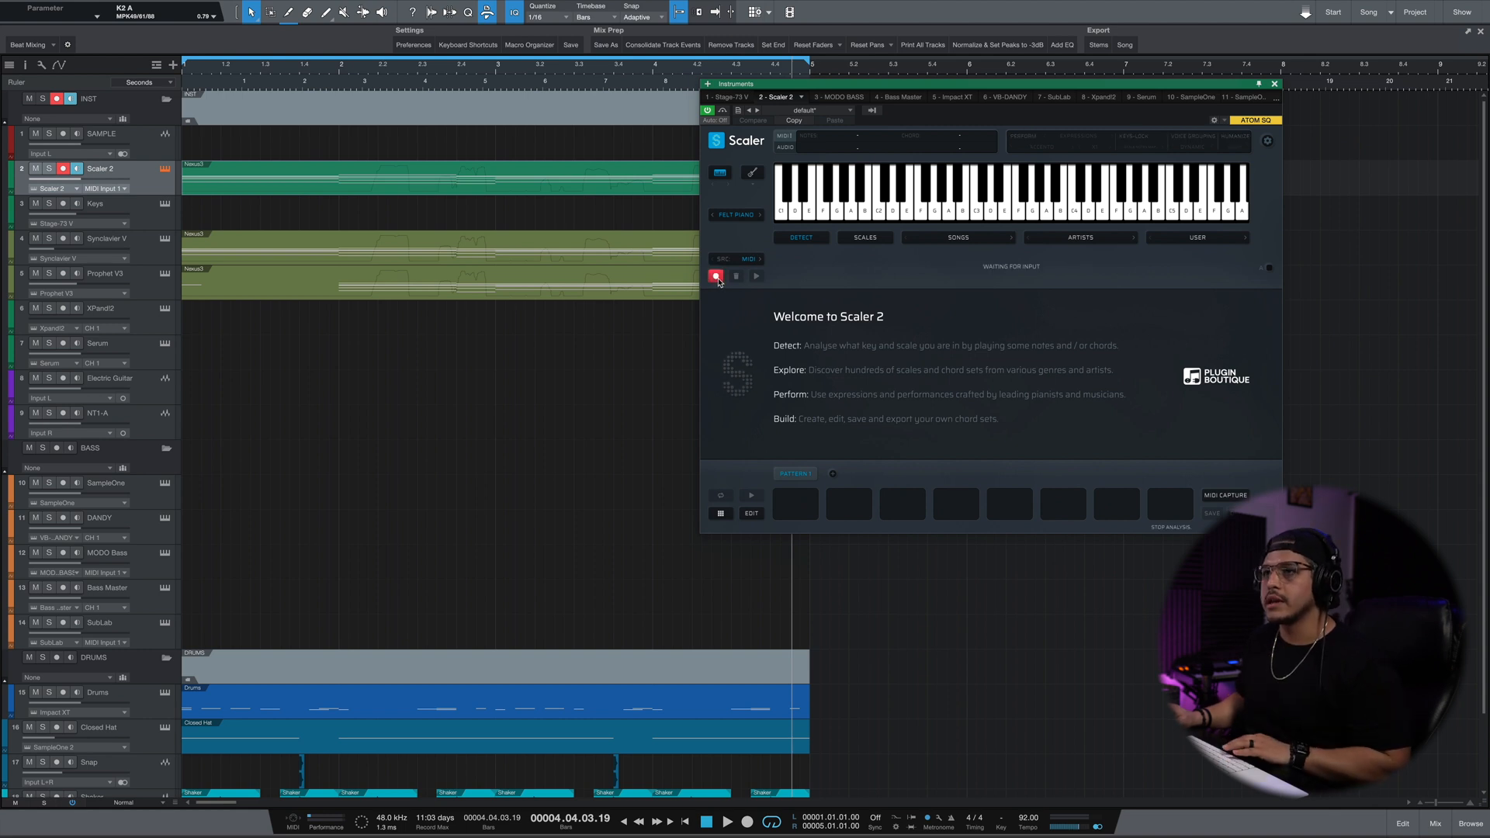
left_click(50, 169)
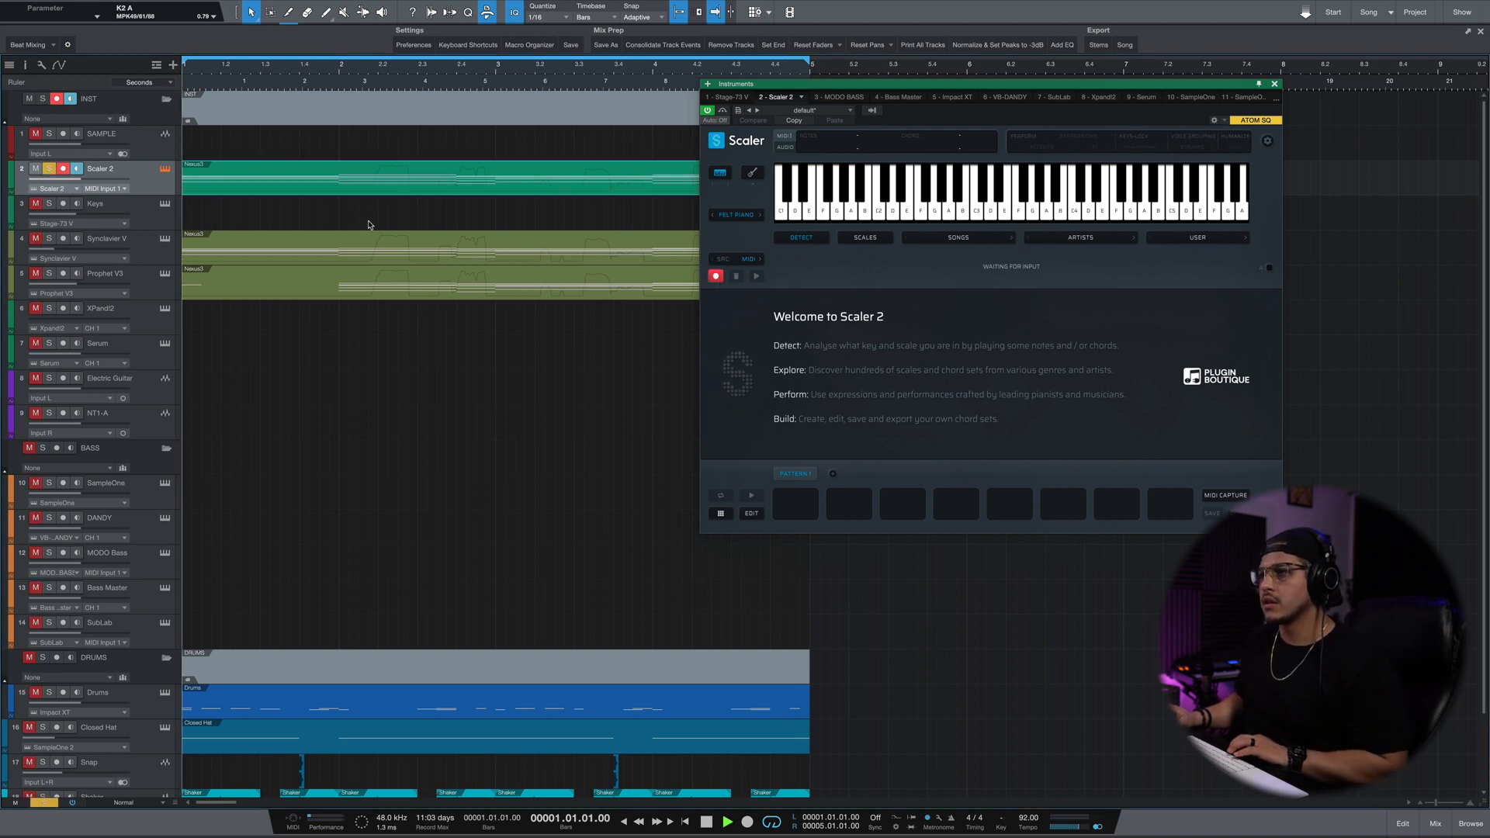
key("space")
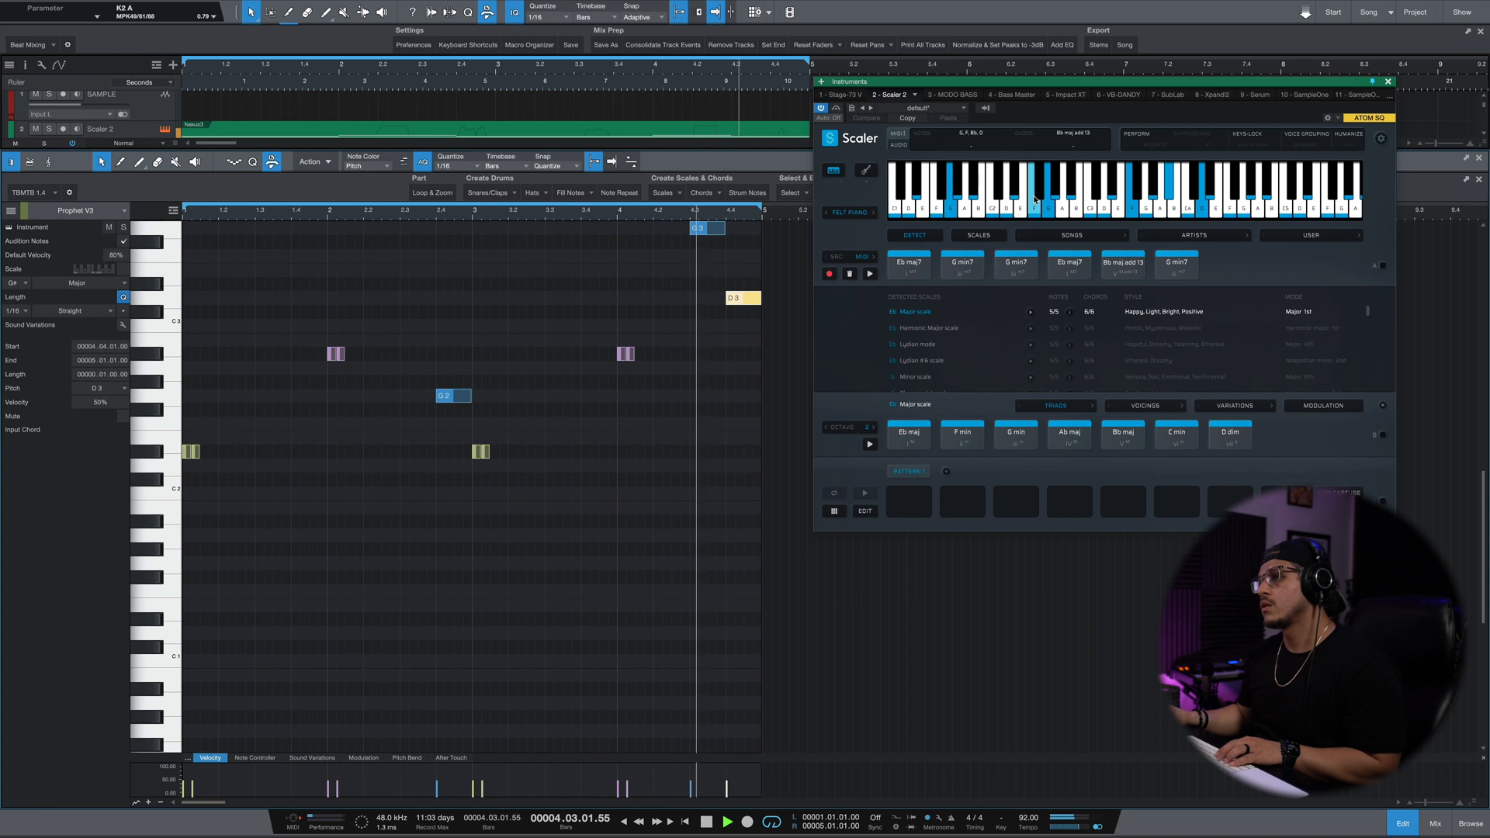
Raise the D3 note at the end of the Prophet V3 part and play back the end of bar 4.
key("space")
left_click_drag(752, 298, 751, 265)
left_click(689, 217)
key("space")
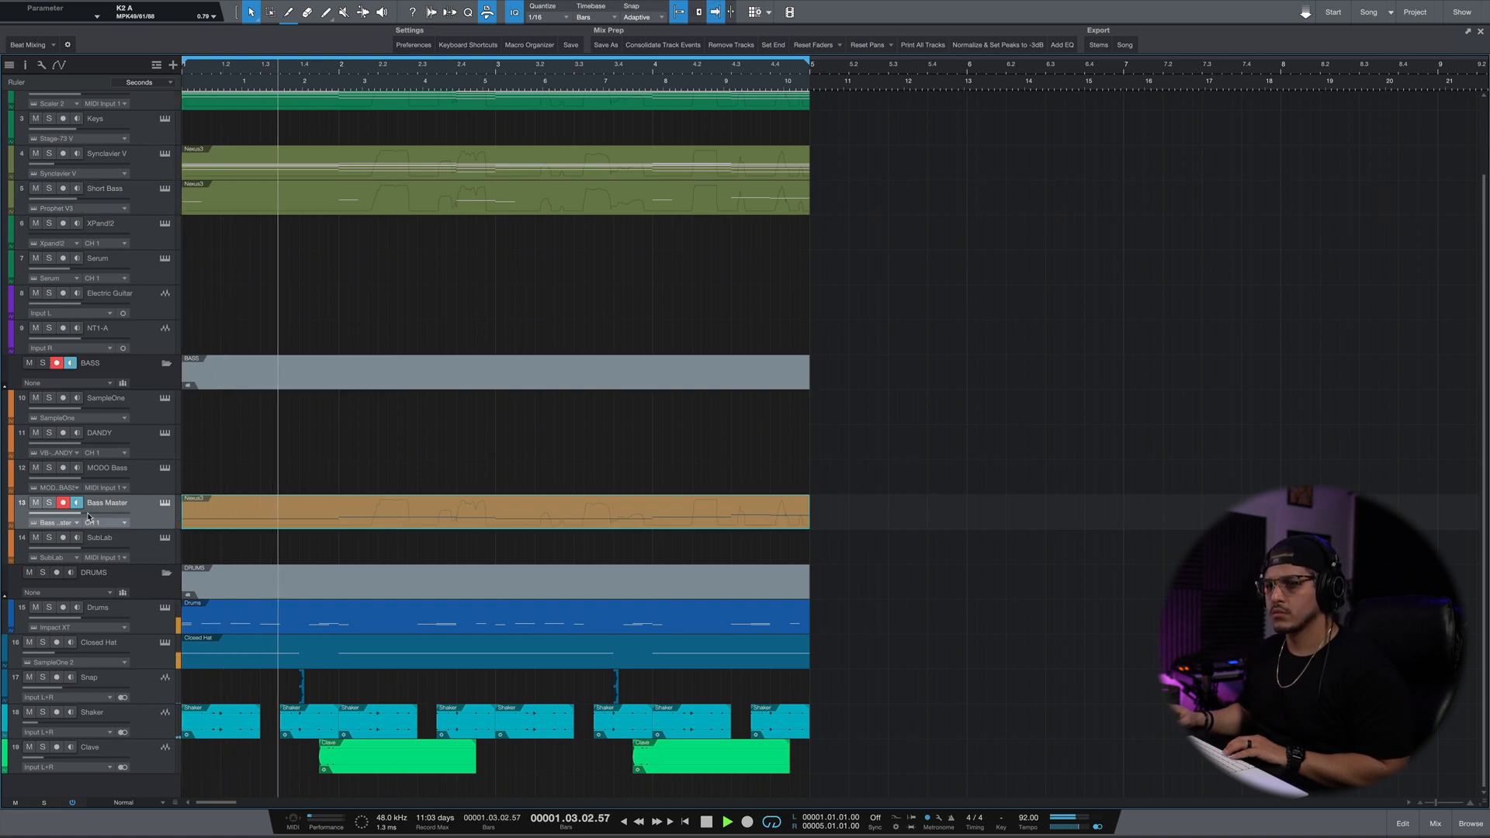
Lower the Bass Master track's volume to about -19.2 dB.
left_click_drag(89, 516, 68, 518)
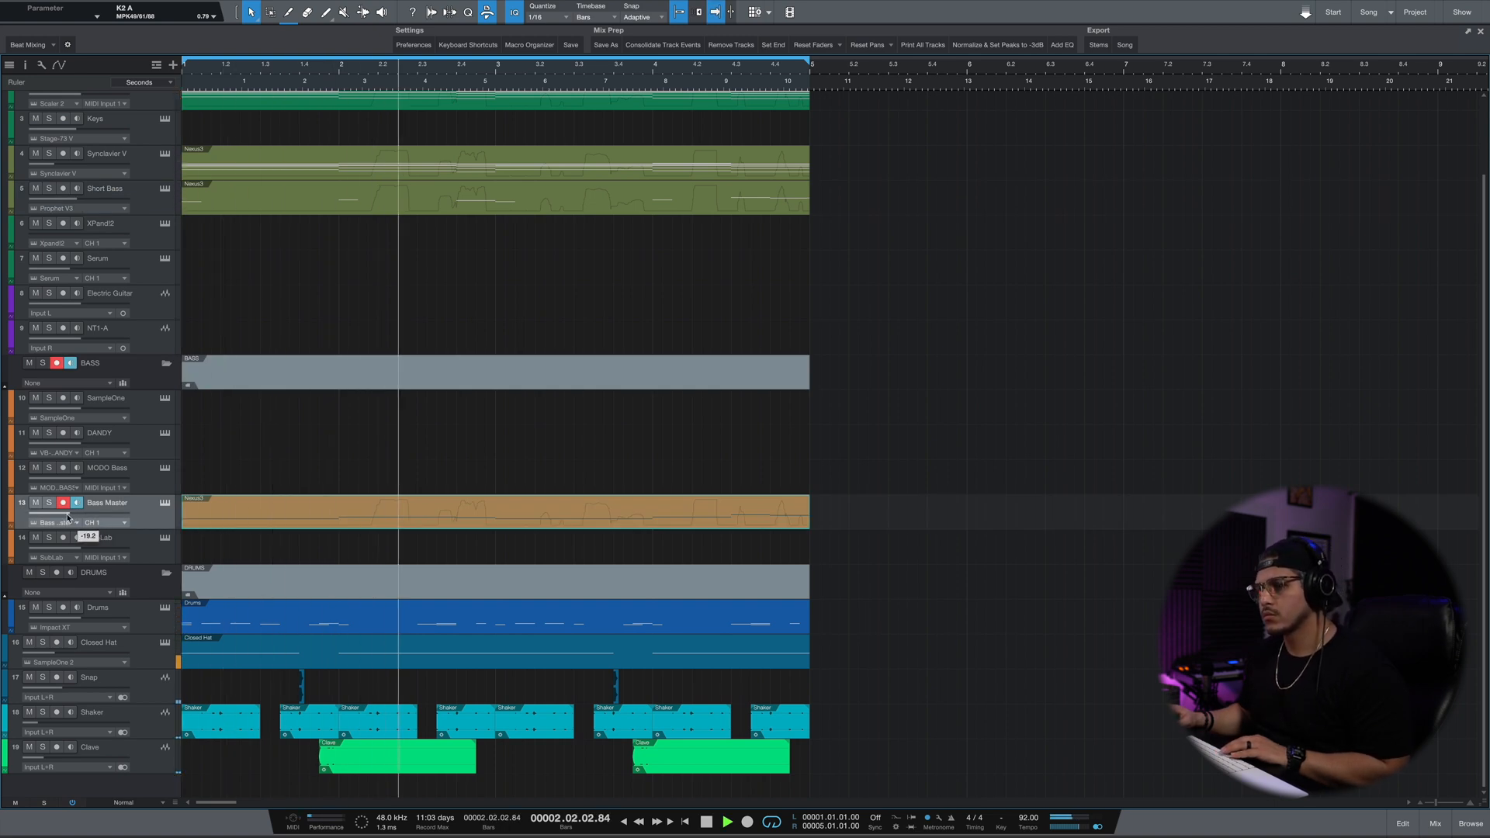